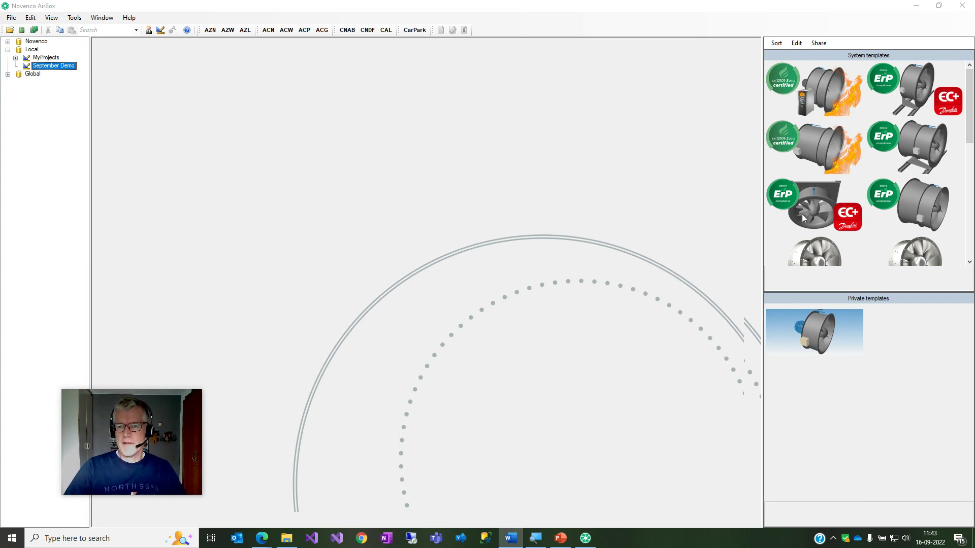
Review the AHU Retrofit, EC+ AHU Horizontal, NovAx Hot Smoke and EC+ AHU Vertical templates, then start from ZerAx Hot Smoke.
click(909, 149)
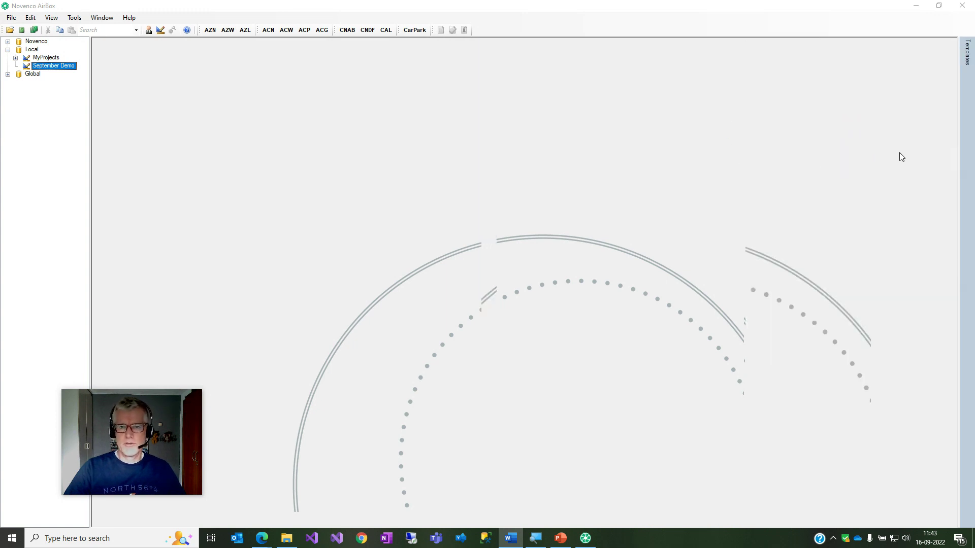
mouse_move(967, 53)
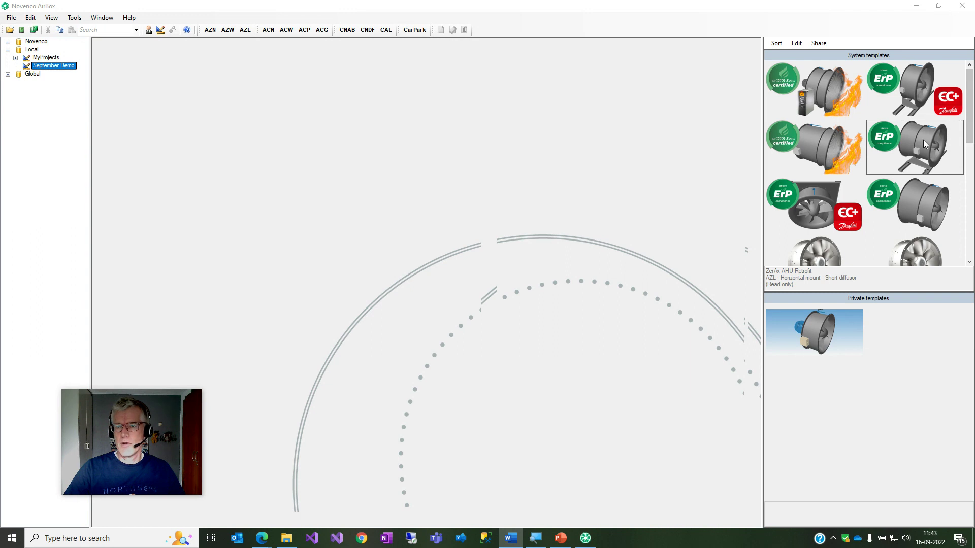
click(896, 90)
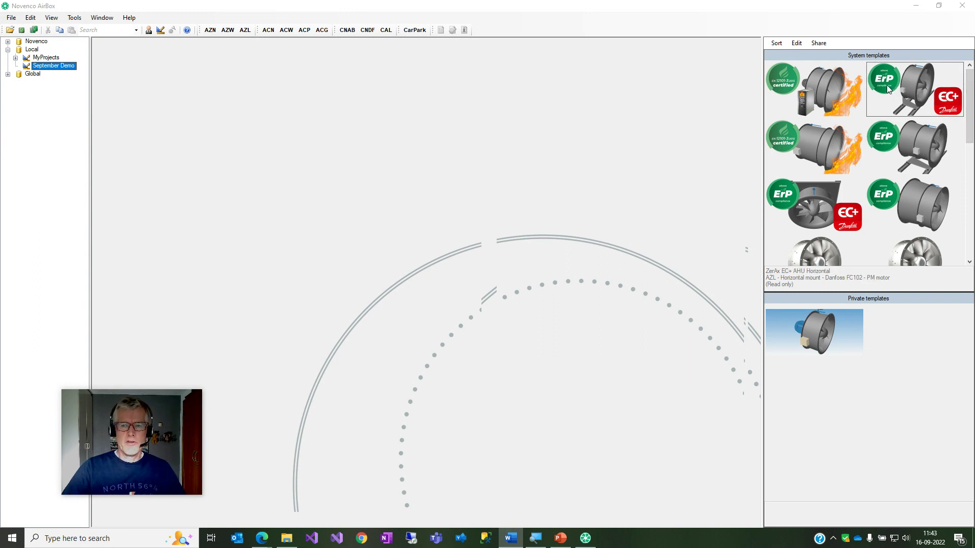
click(833, 155)
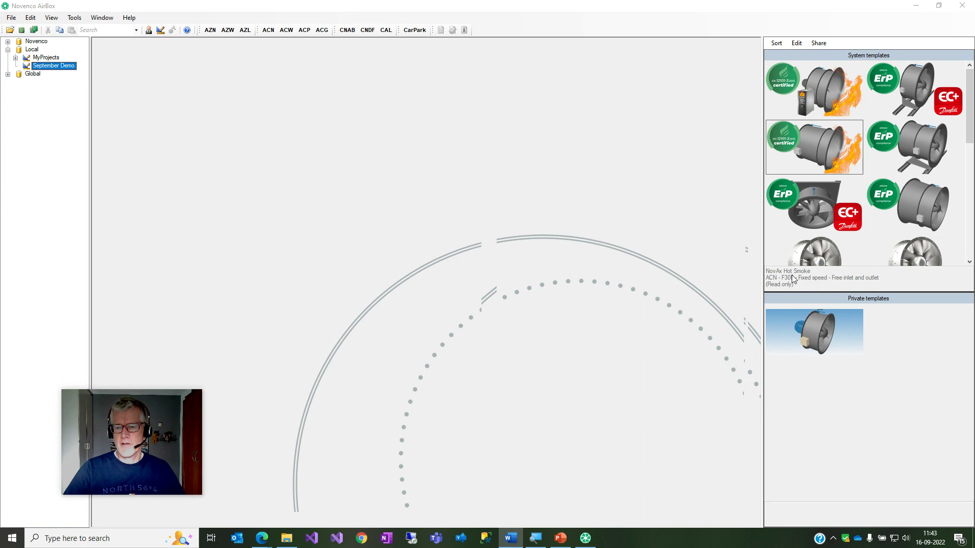
click(833, 219)
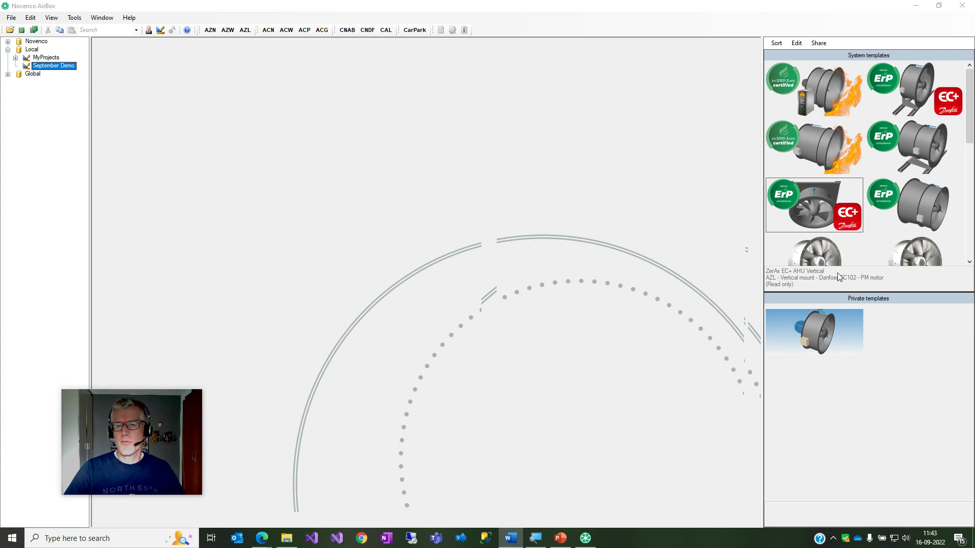
click(816, 94)
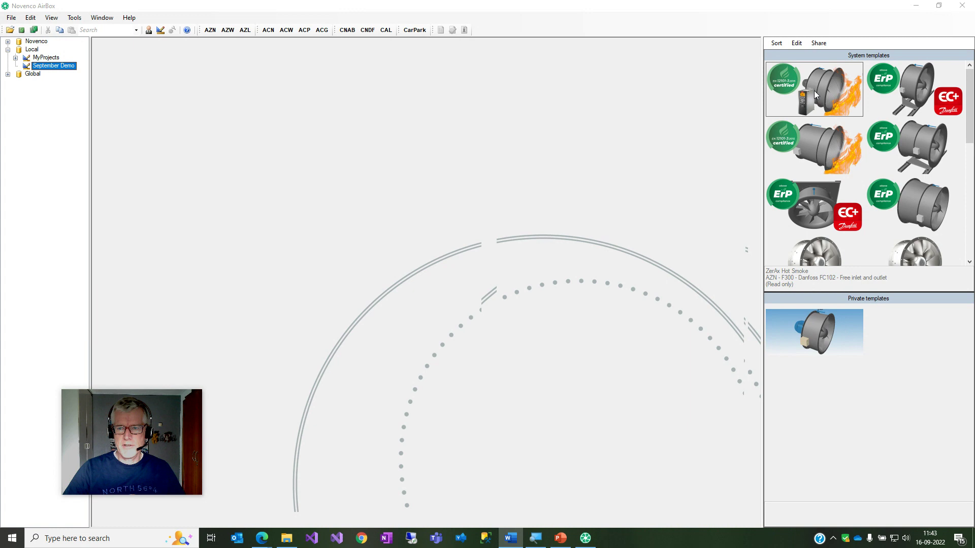
double_click(815, 92)
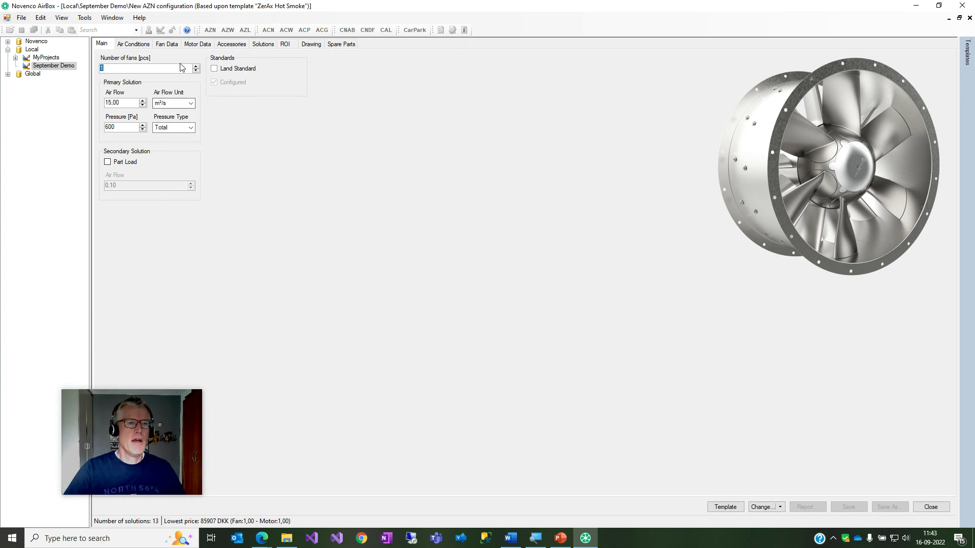
Check the fan and motor data, set the inlet silencer to Basic, and close the configuration.
click(168, 44)
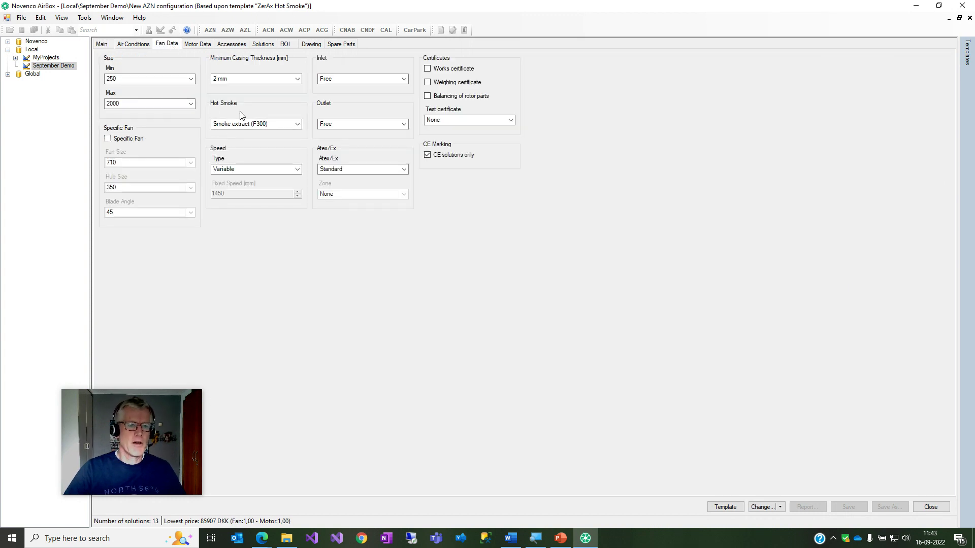
click(199, 45)
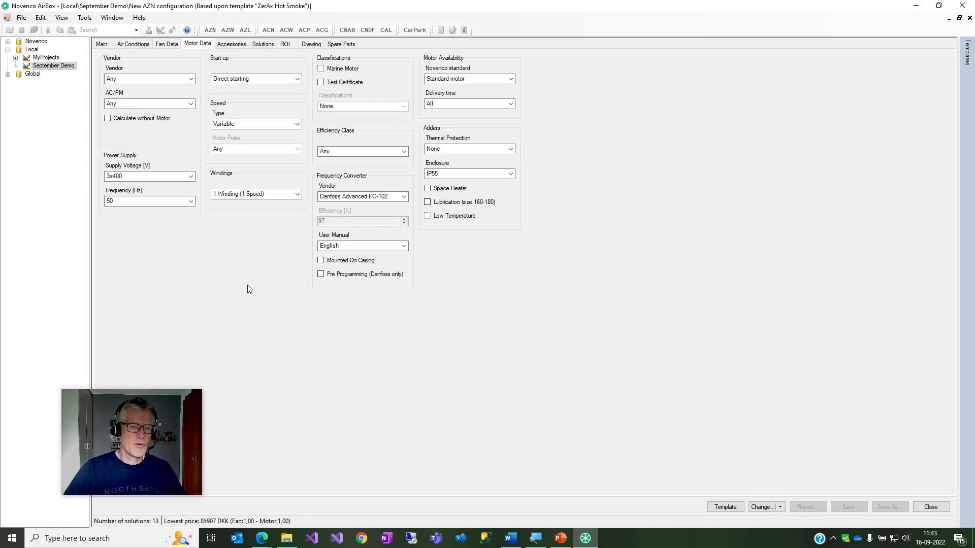
click(232, 45)
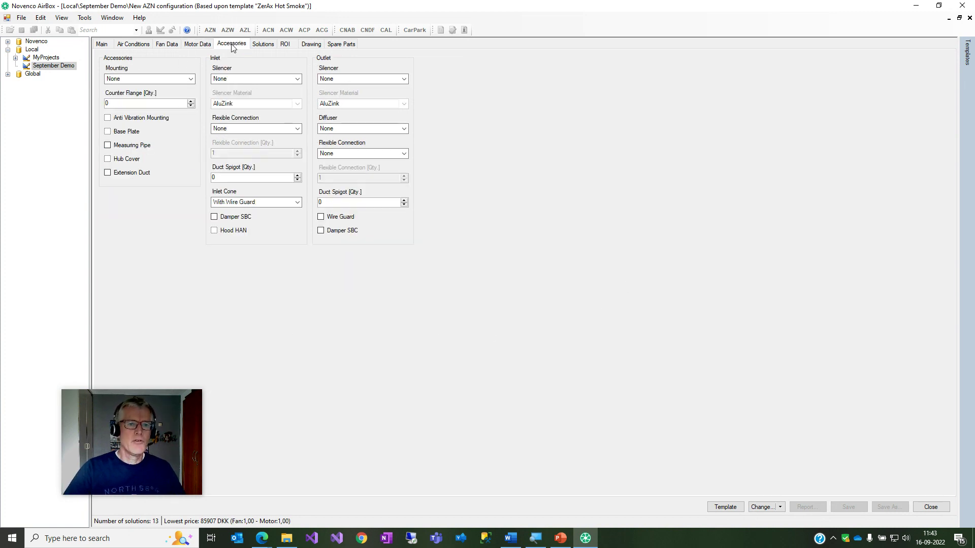
click(285, 79)
click(229, 95)
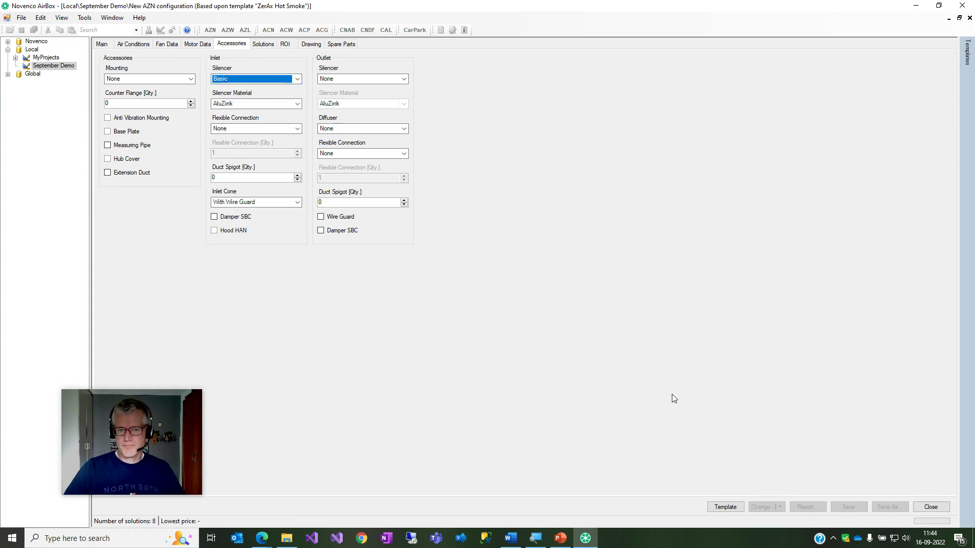
click(925, 508)
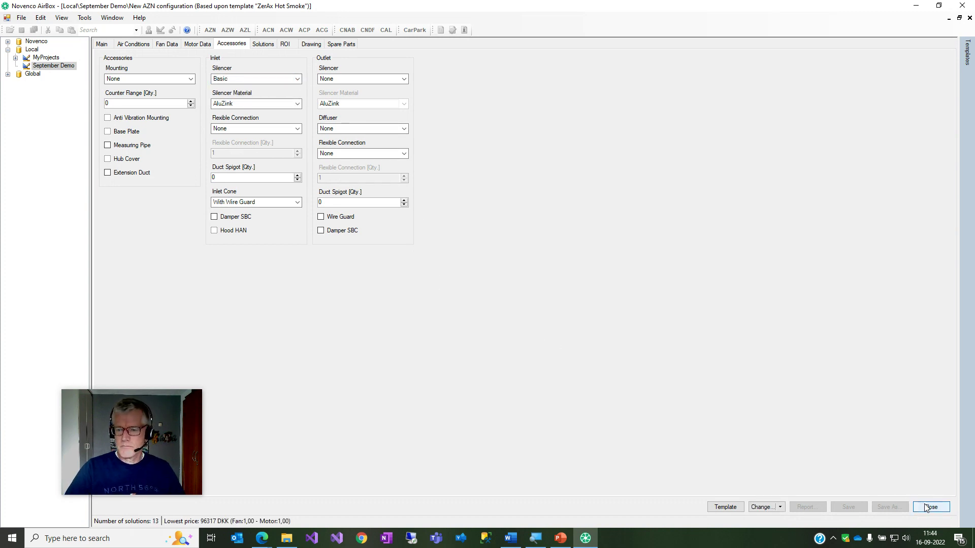
Look over the ZerAx Retrofit, EC+ AHU Vertical and NovAx Hot Smoke templates, then hide the templates panel.
mouse_move(967, 53)
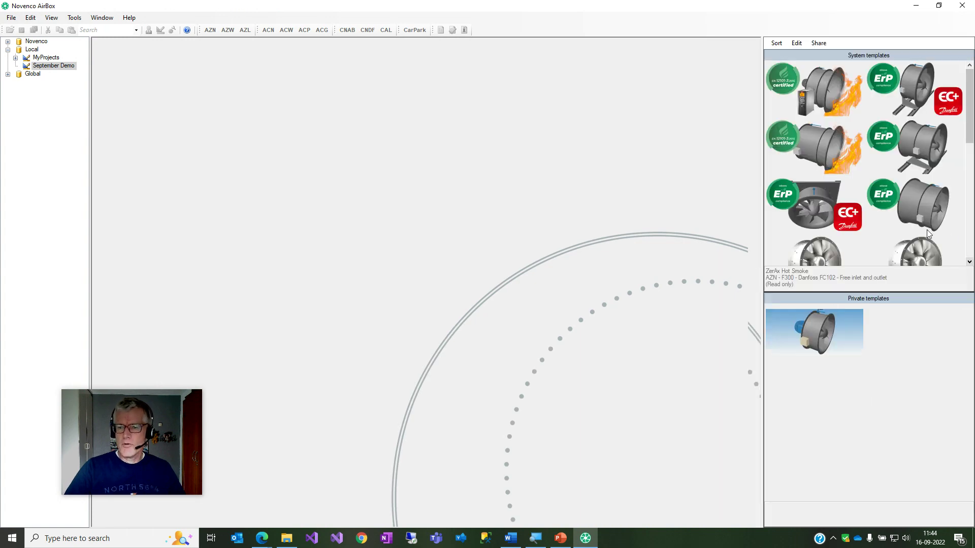
click(879, 232)
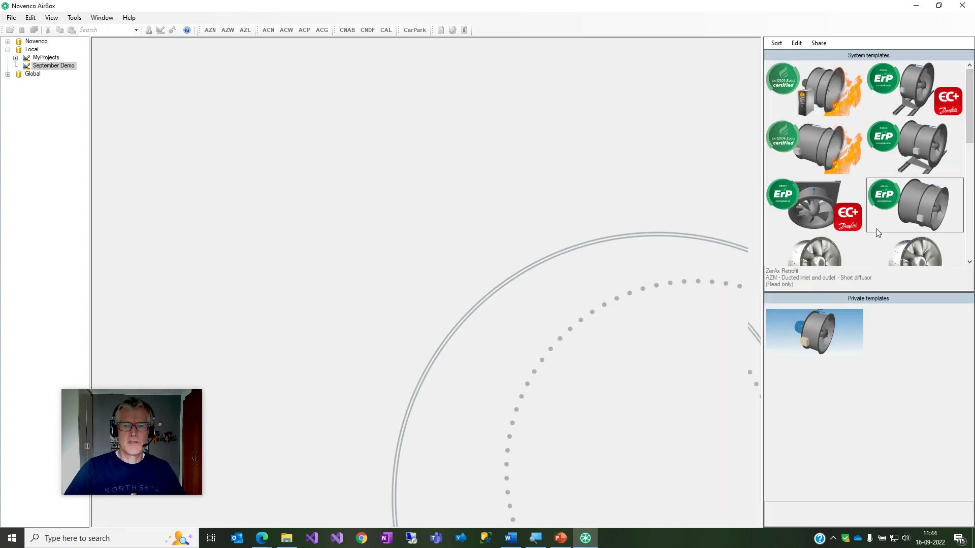
click(835, 220)
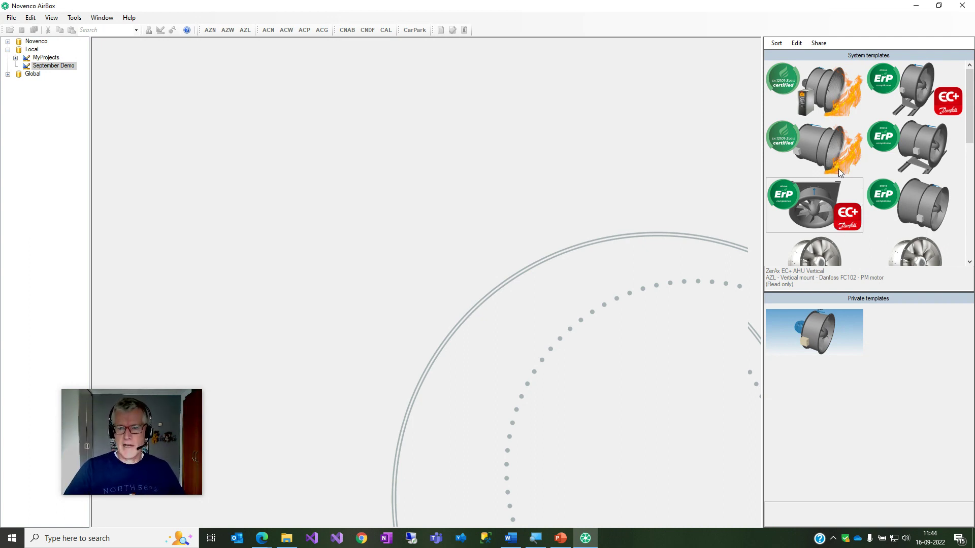
click(828, 147)
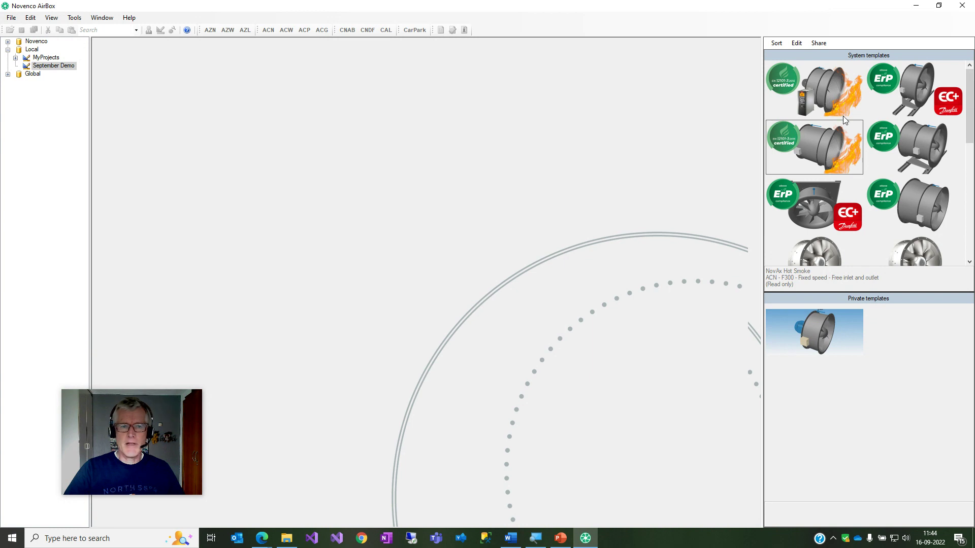
click(69, 81)
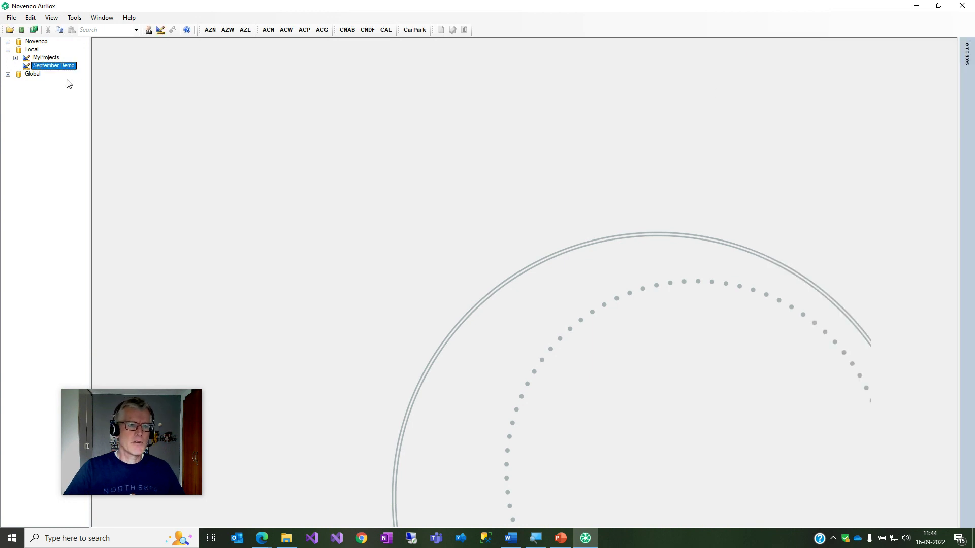
Start a new AZL configuration with an air flow of 10 m³/s.
click(245, 30)
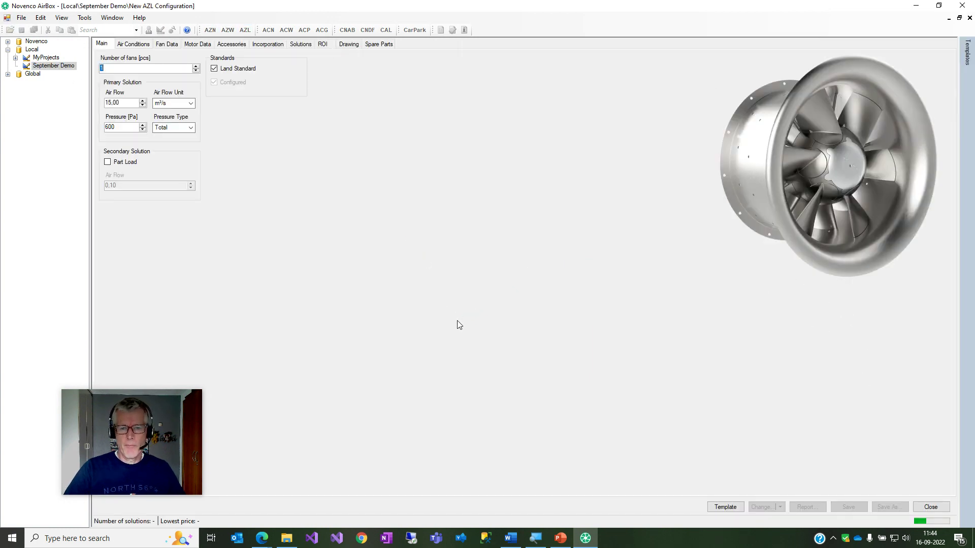
click(117, 102)
text(10)
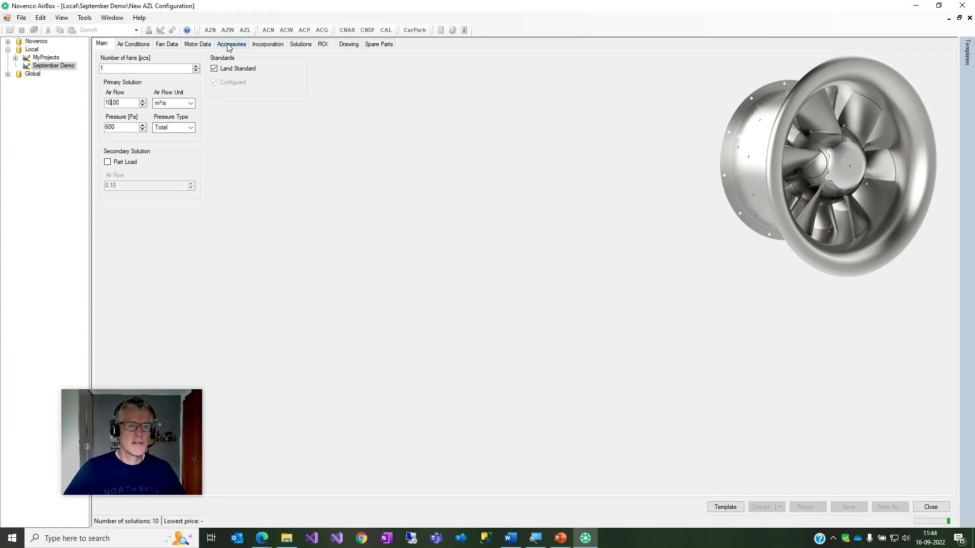
Set the outlet silencer to Basic and begin a template, dismissing the drawing notice.
click(244, 45)
click(241, 112)
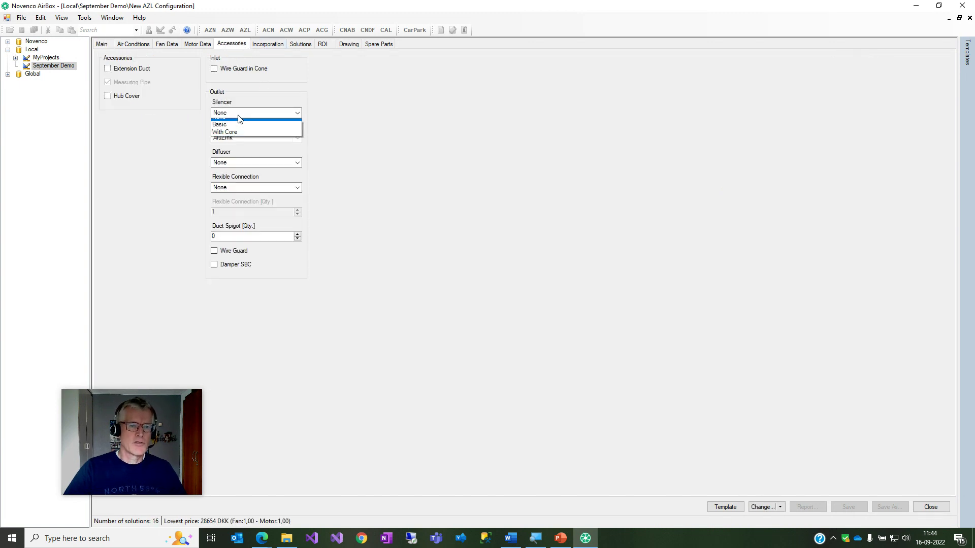
click(242, 129)
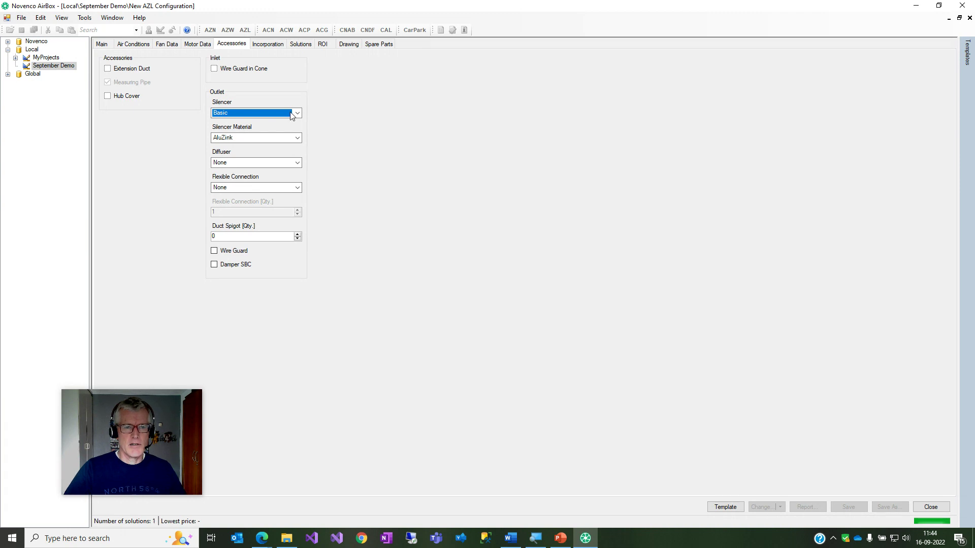
click(726, 507)
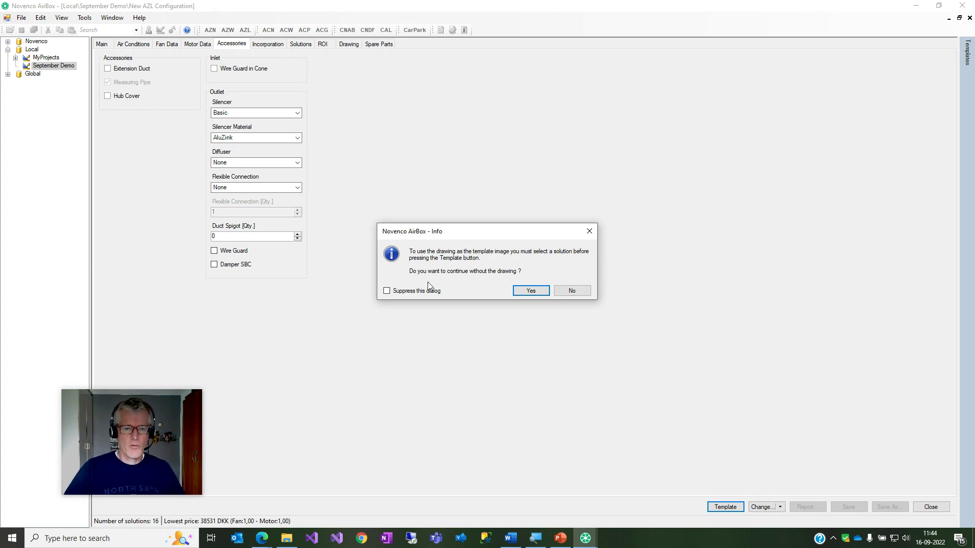
click(533, 291)
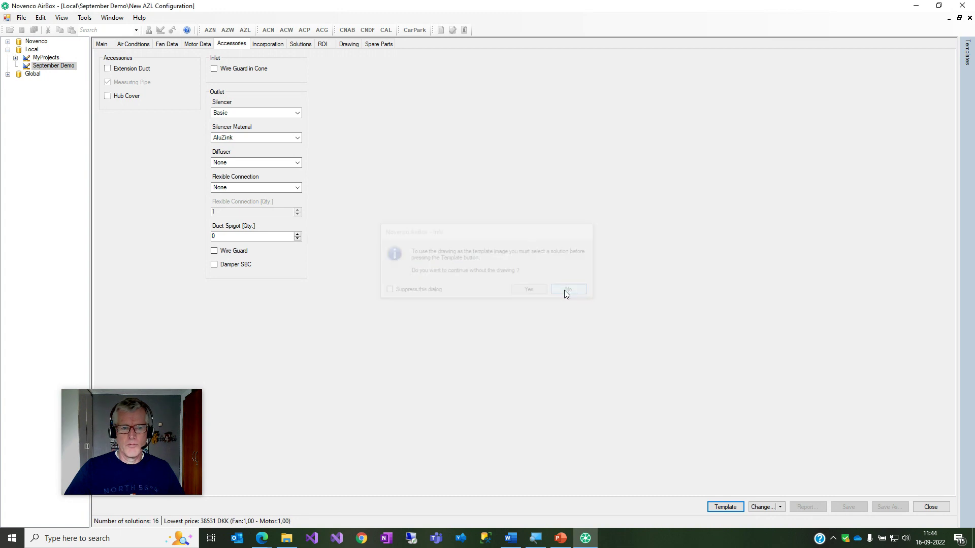
Select the 800/350, 60° WEG solution and begin a template from it.
click(303, 44)
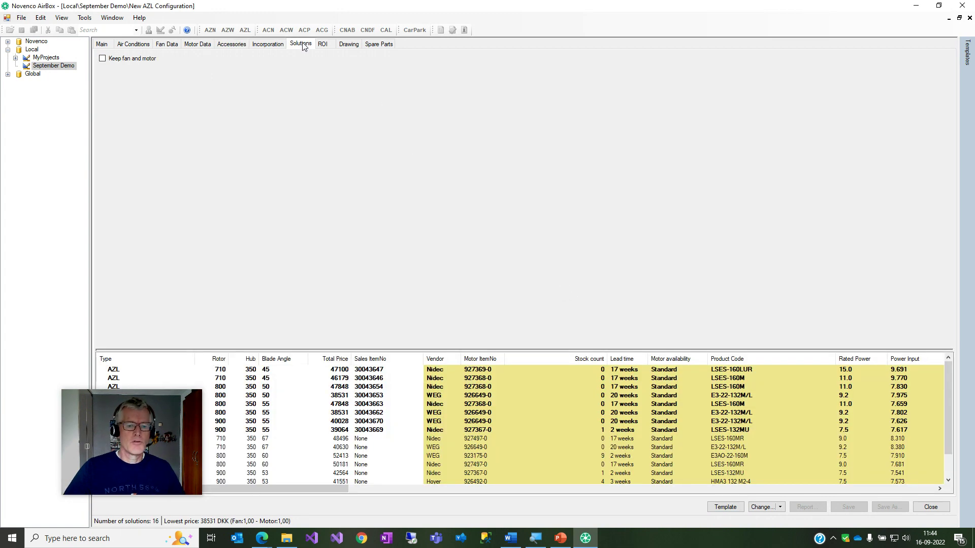
click(480, 455)
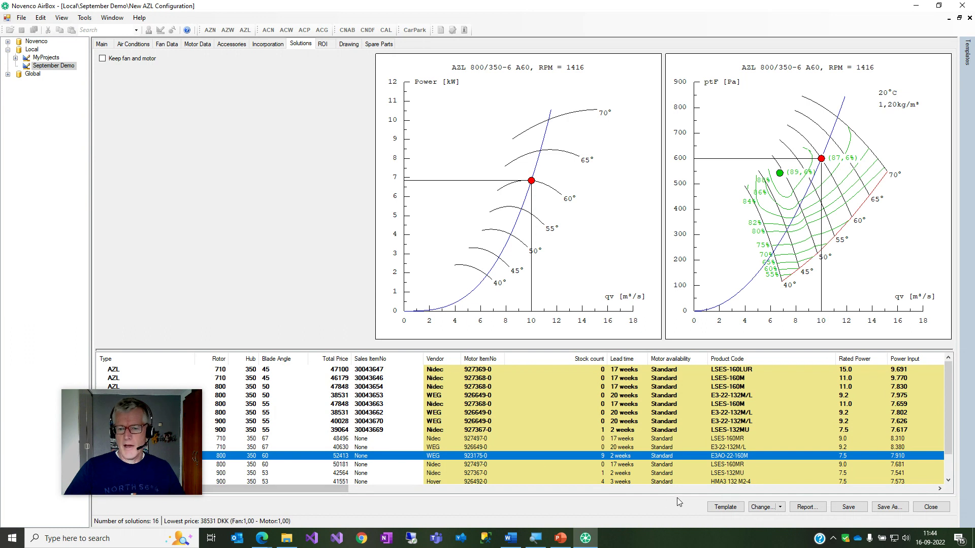
click(722, 506)
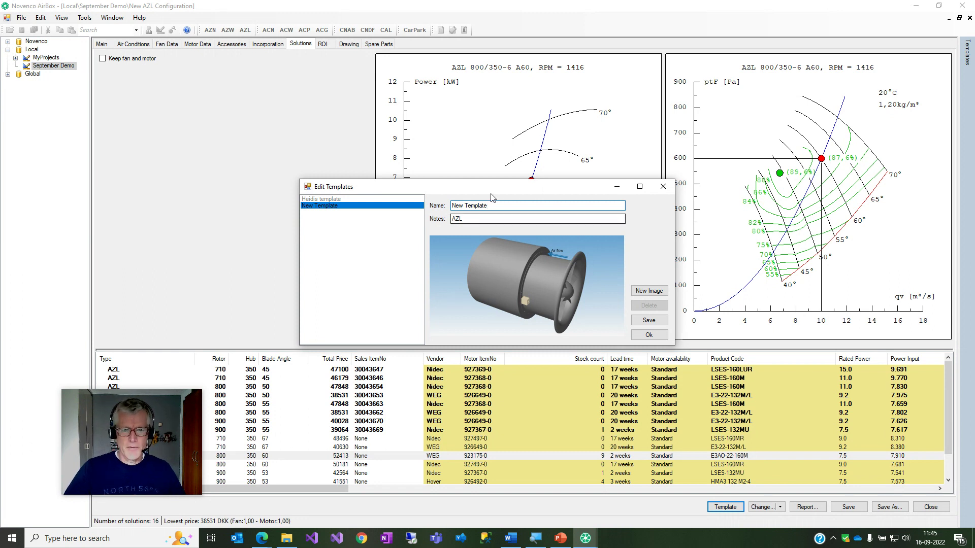
Rename the template to 'My Template' and give it the note 'AZL demo'.
key(Home)
key(Delete)
key(Delete)
key(Delete)
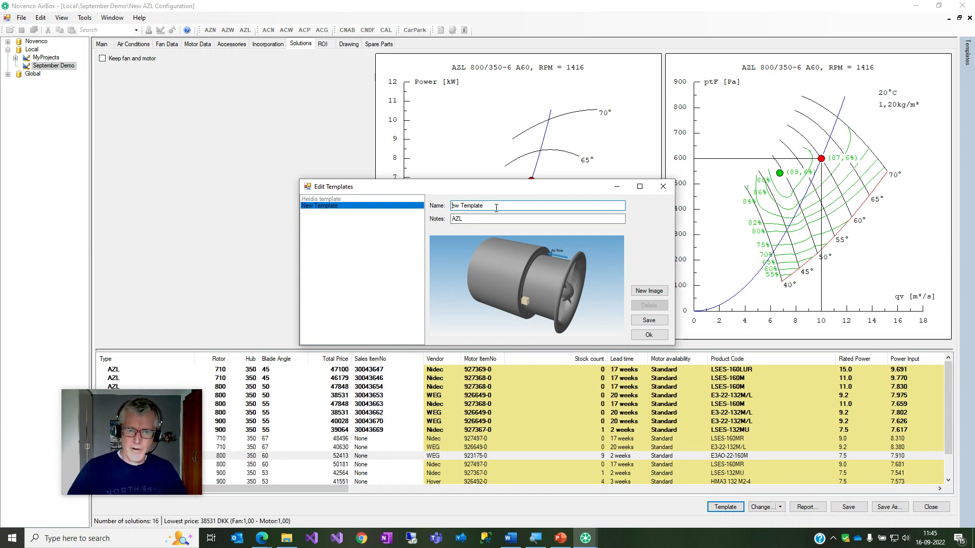
text(My)
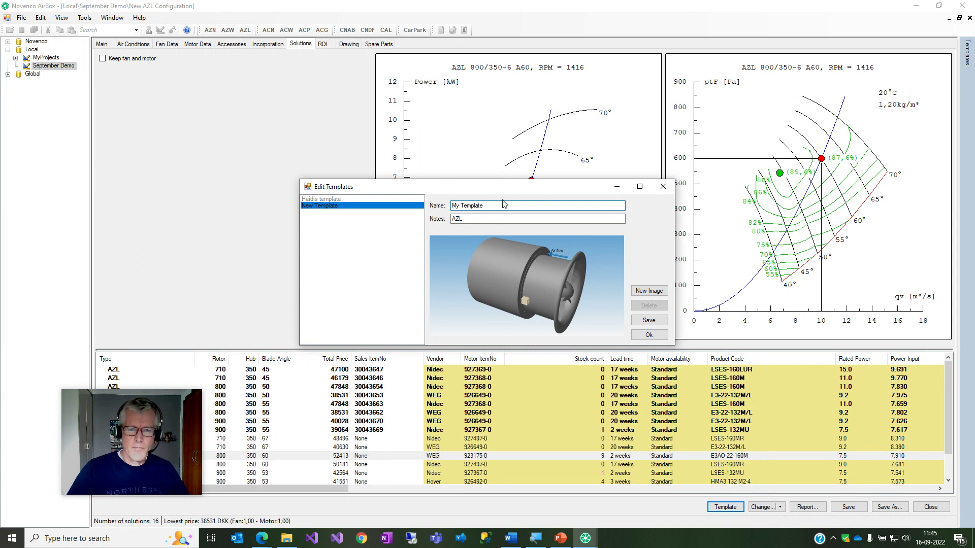
click(489, 218)
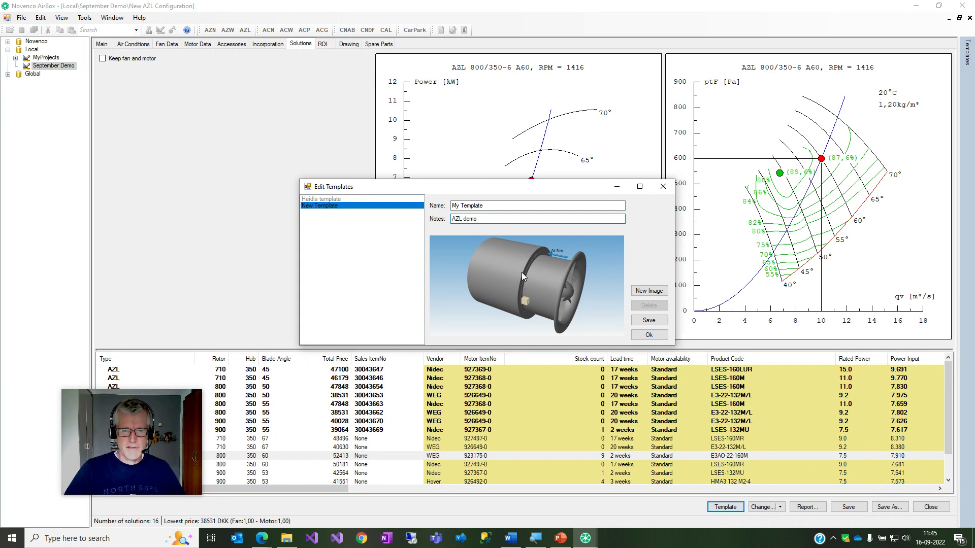
click(650, 291)
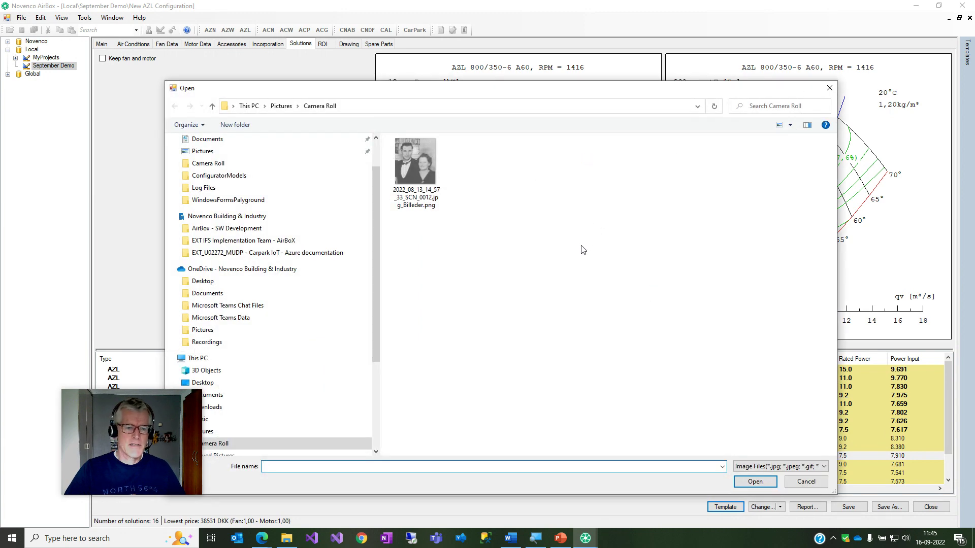
Load the Camera Roll photo as the template picture and save My Template.
click(419, 172)
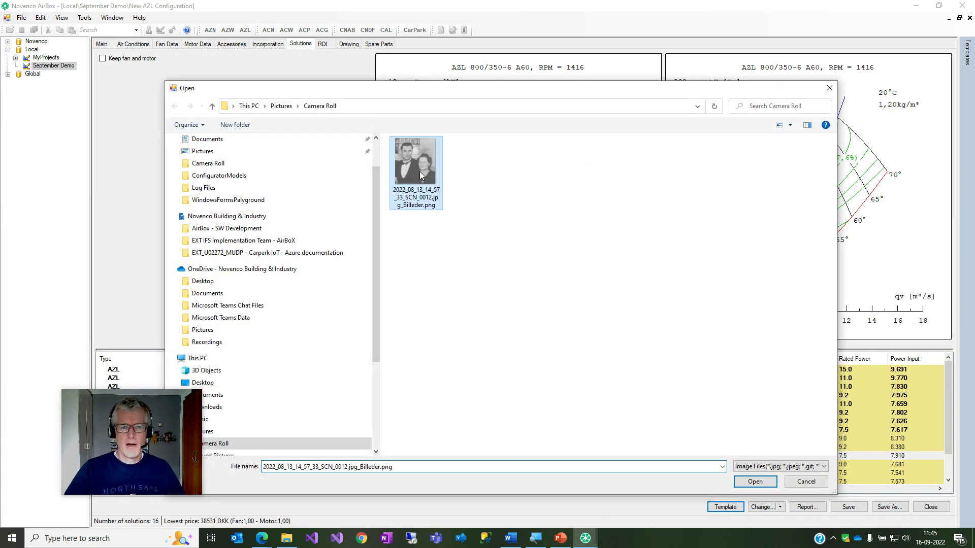
click(747, 482)
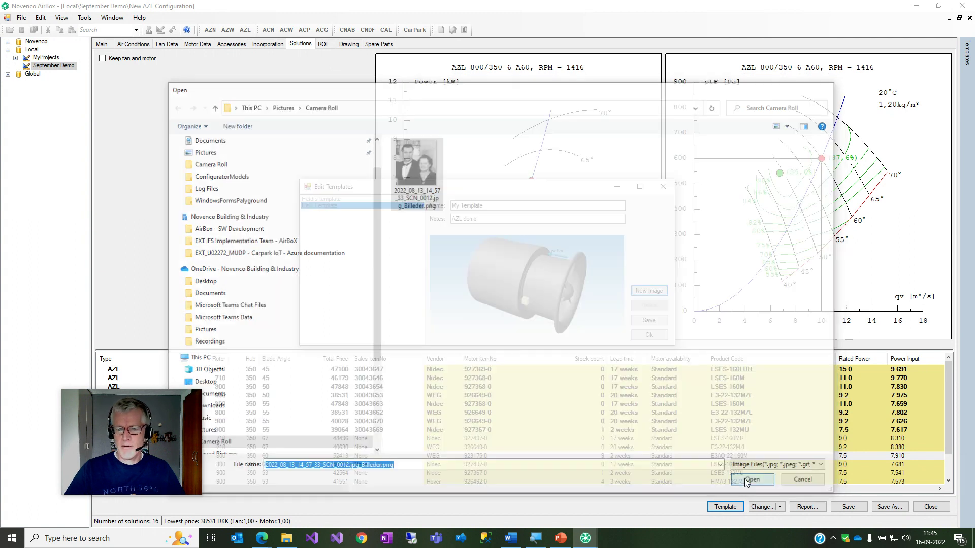
click(648, 321)
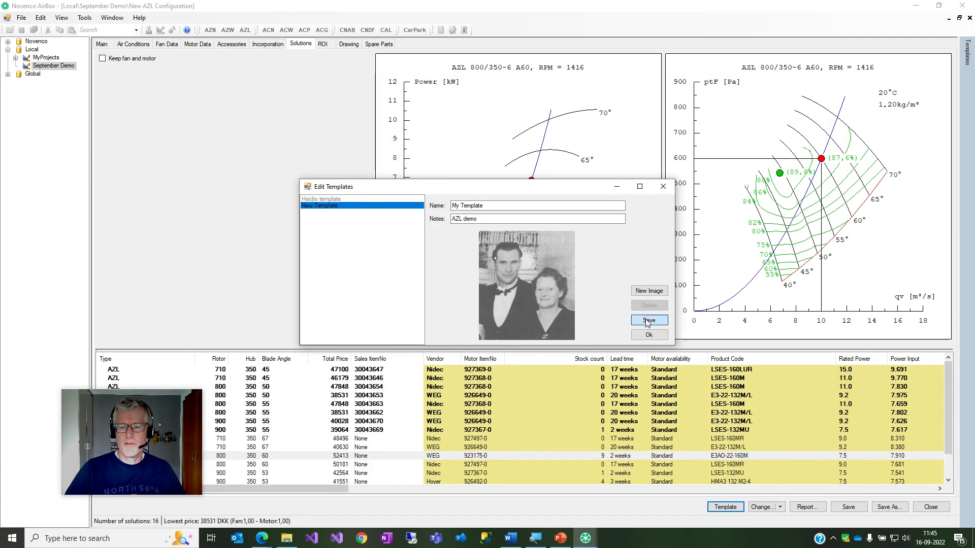
click(649, 336)
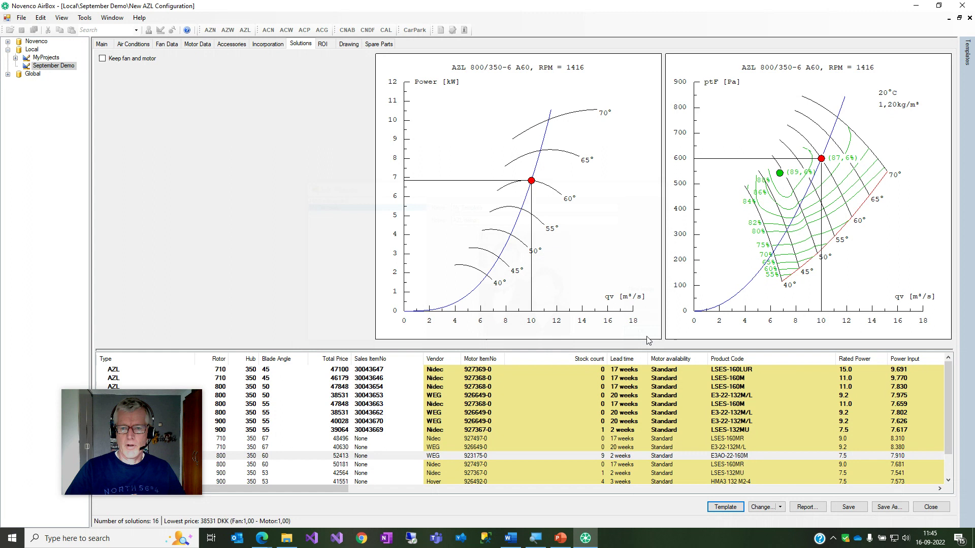
Close the configuration without saving changes and select My Template among private templates.
click(931, 507)
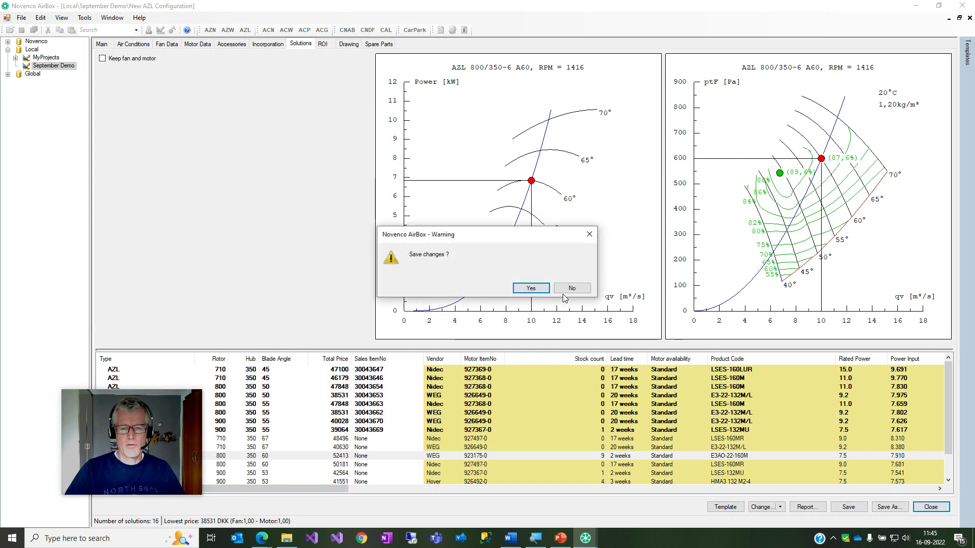
click(579, 292)
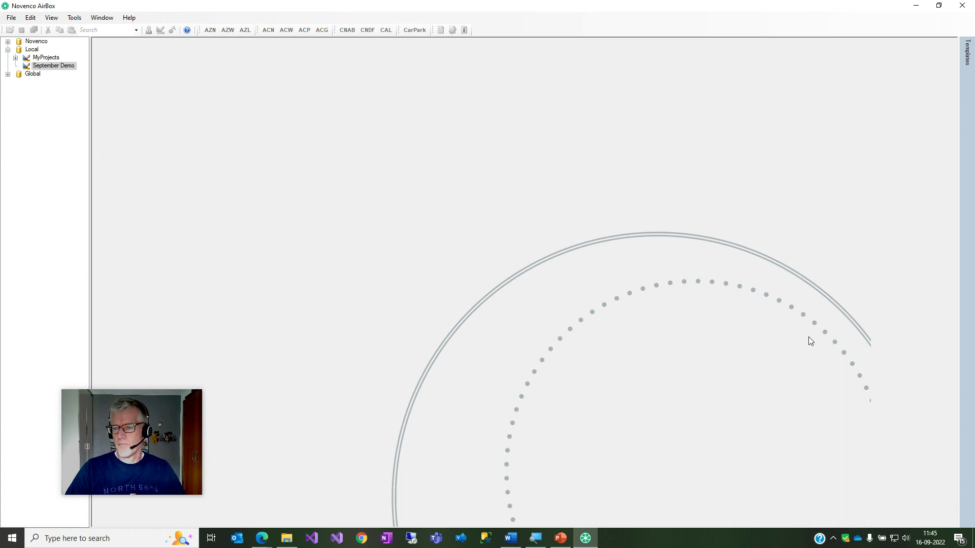
mouse_move(963, 336)
click(907, 341)
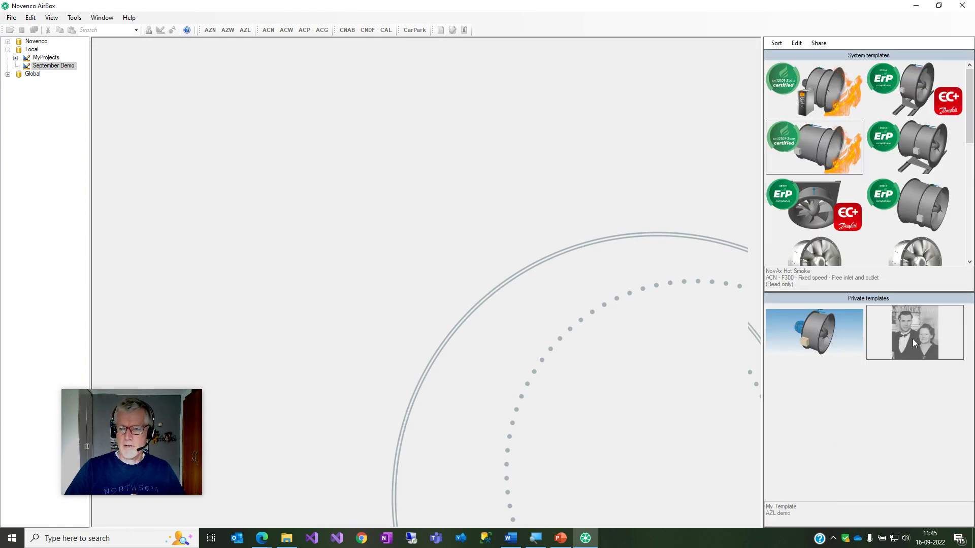
Start a configuration from My Template, review its accessories, close it, and reopen My Template.
double_click(914, 333)
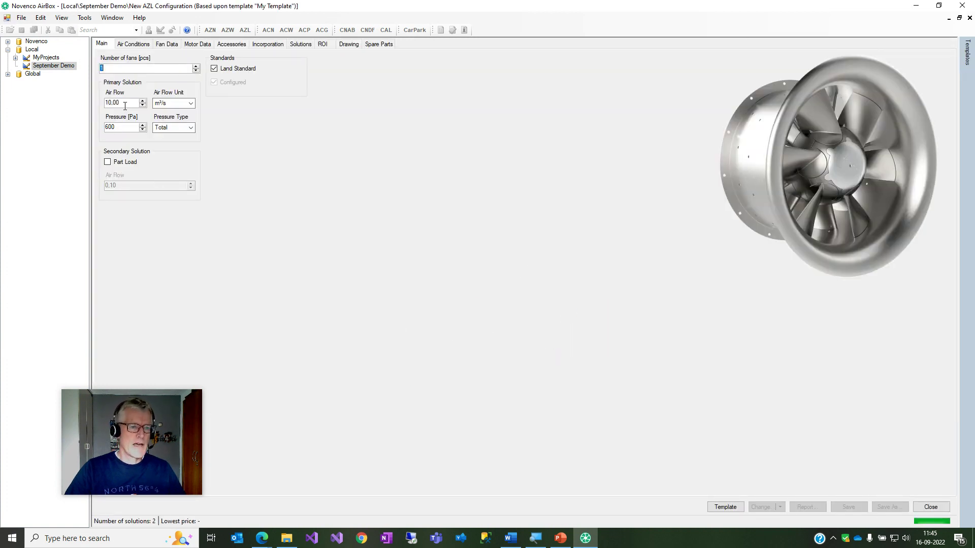
click(232, 44)
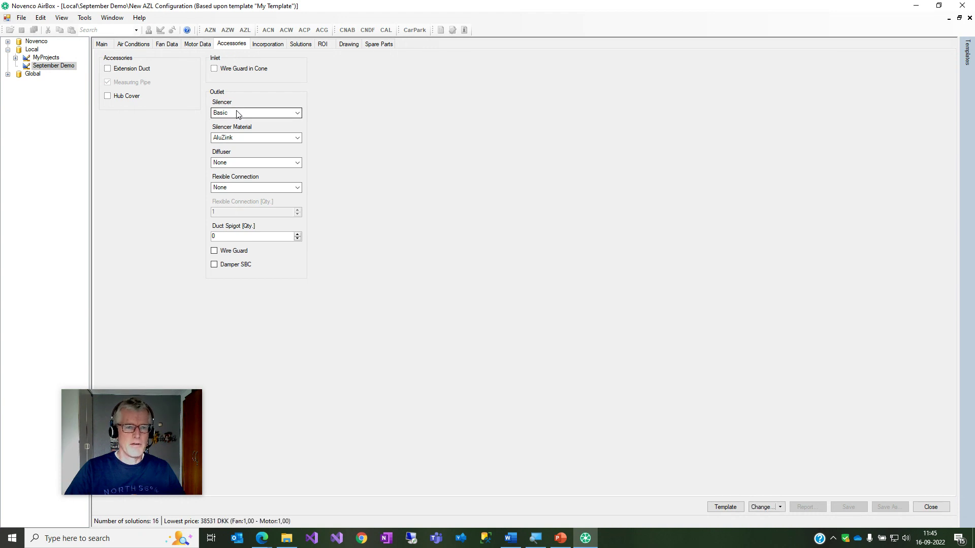
click(930, 507)
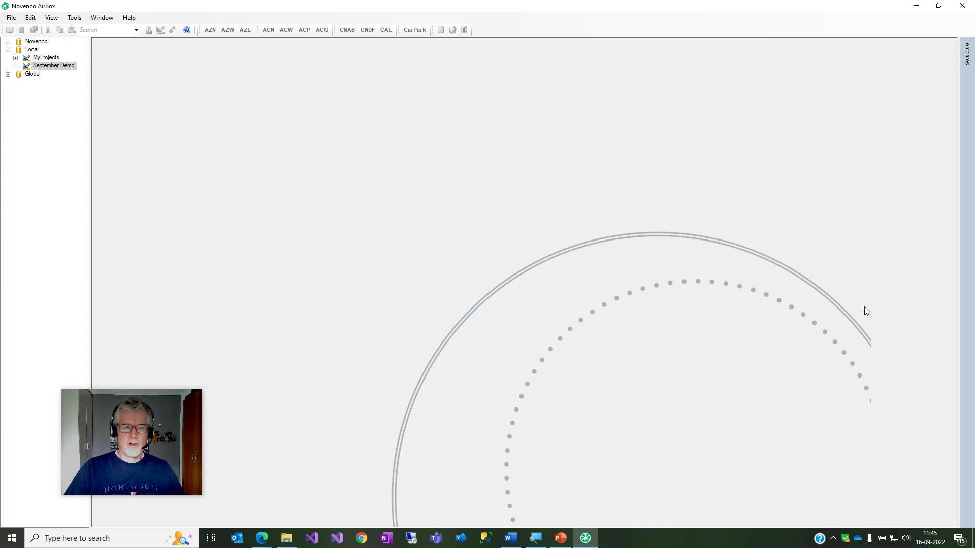
mouse_move(974, 336)
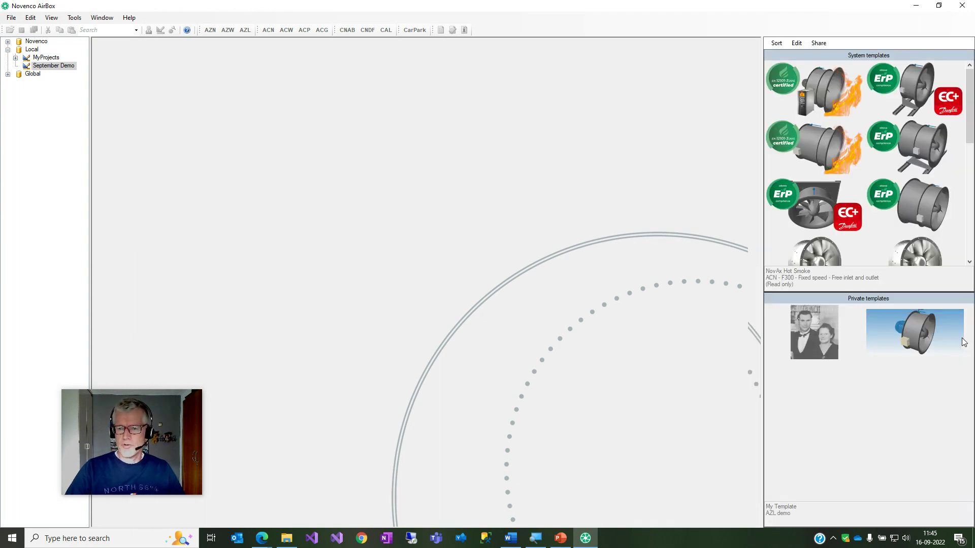
click(817, 340)
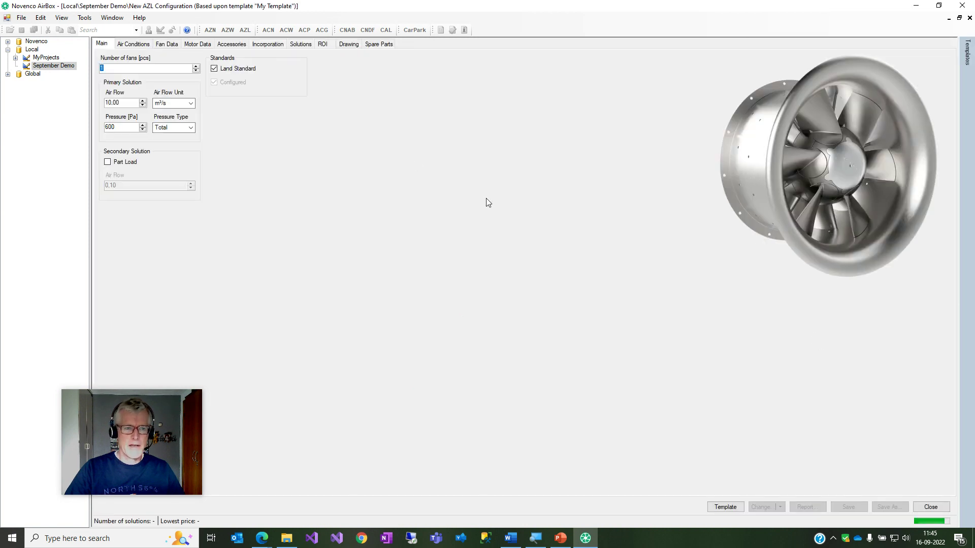
Change the air flow to 8,00 m³/s and choose a silencer With Core.
click(122, 103)
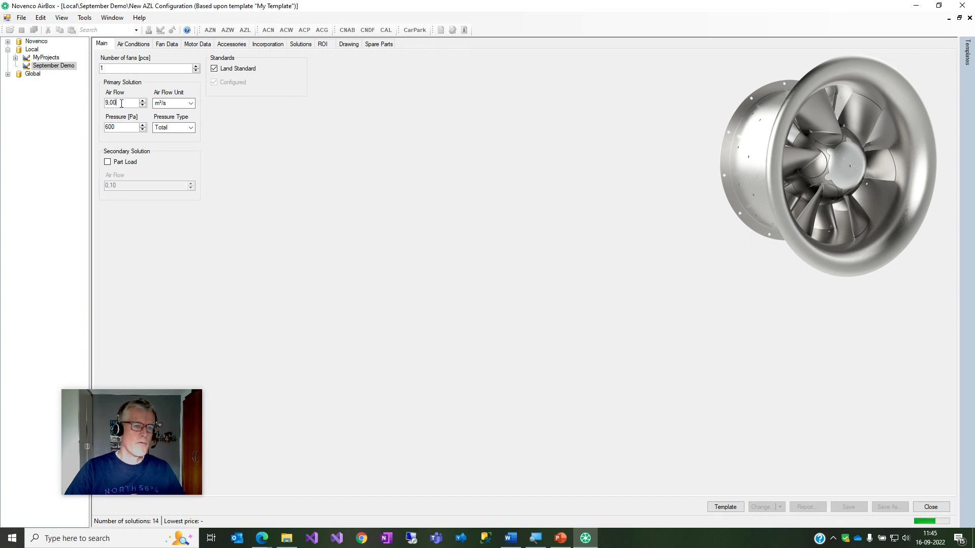
double_click(122, 103)
text(8,00)
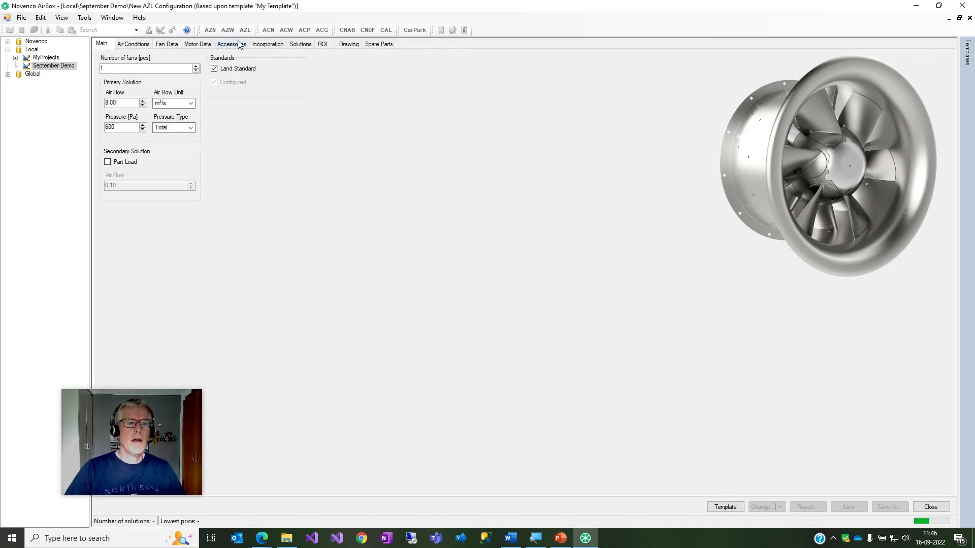
click(238, 44)
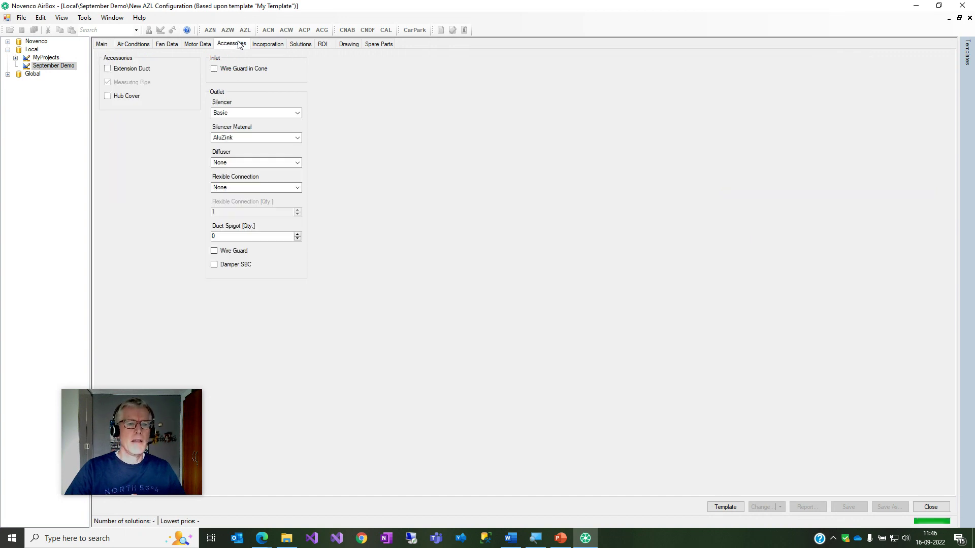
click(260, 114)
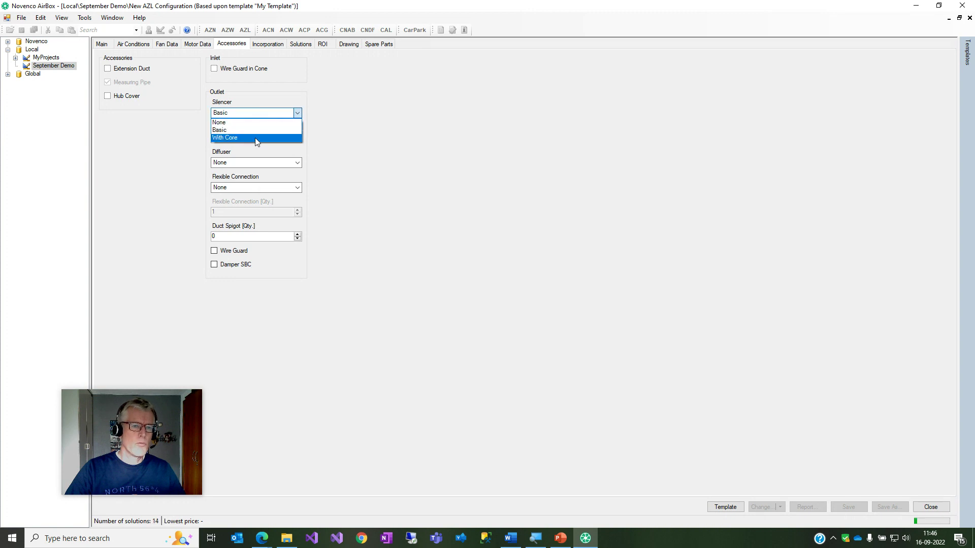
click(255, 138)
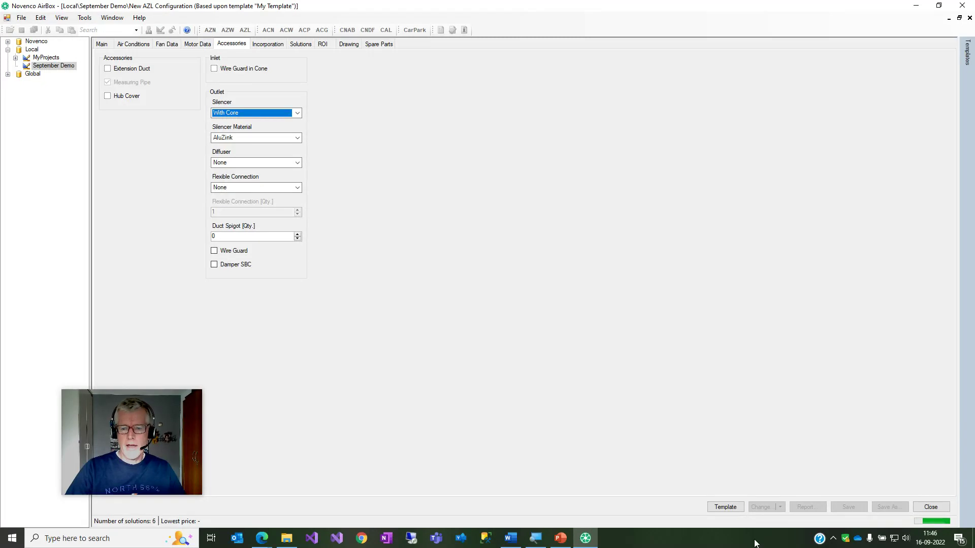
Save these settings back into My Template, then close the configuration.
click(725, 507)
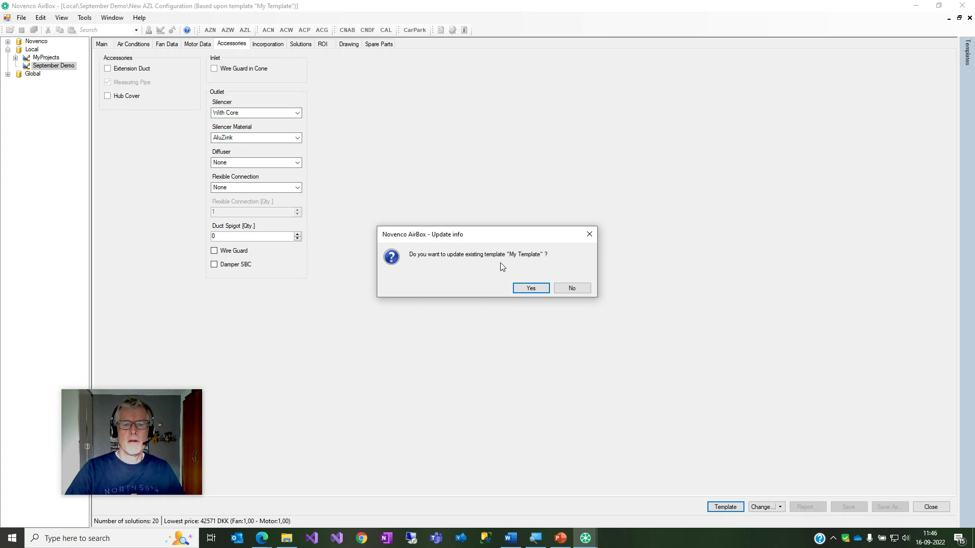
click(530, 288)
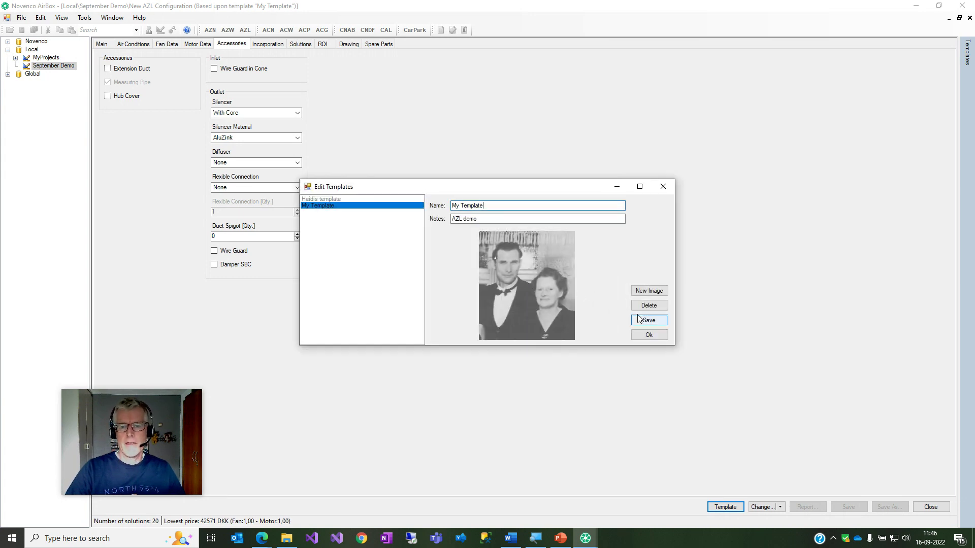
click(647, 321)
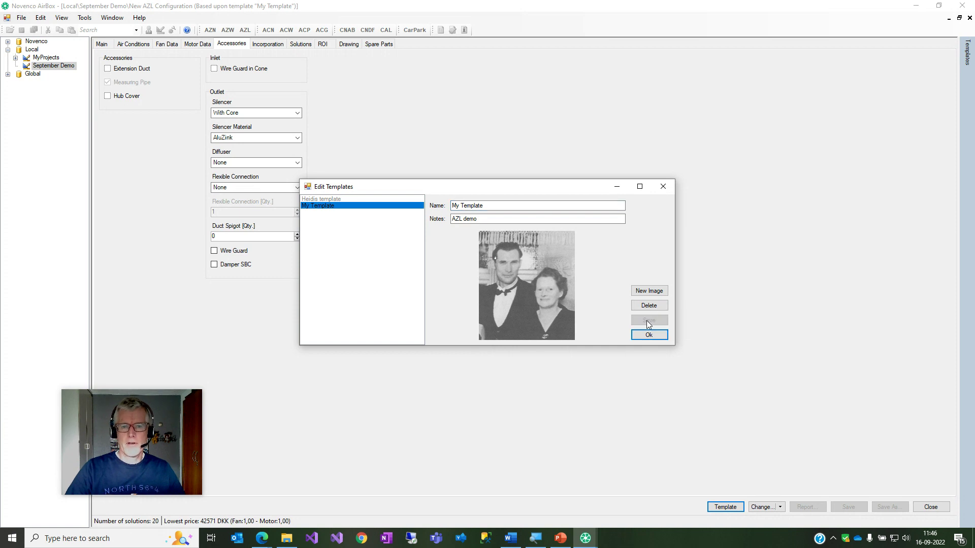
click(648, 334)
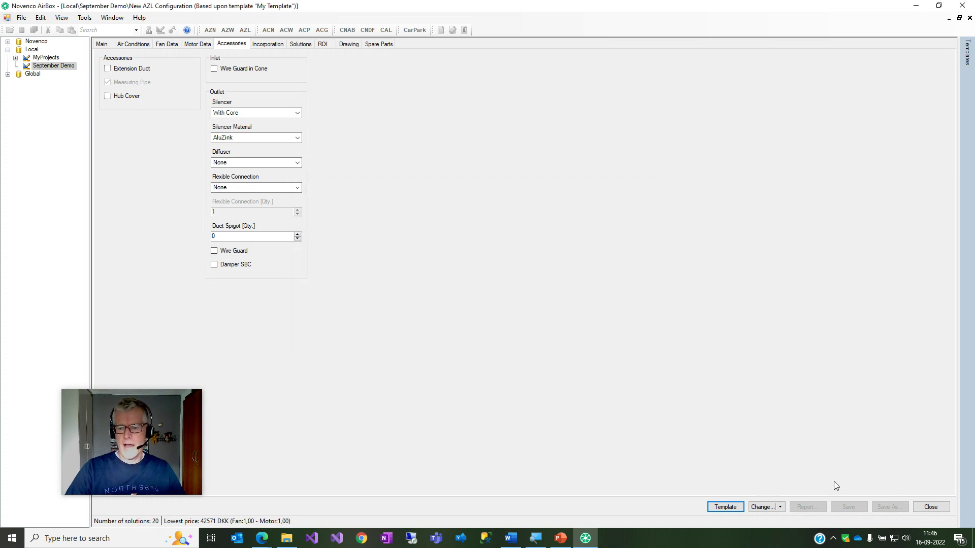
click(927, 506)
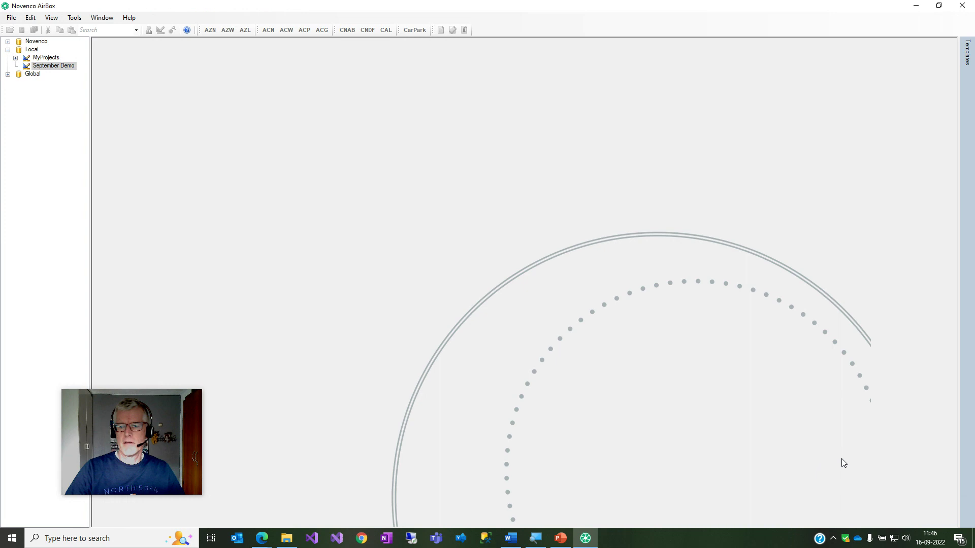
mouse_move(967, 51)
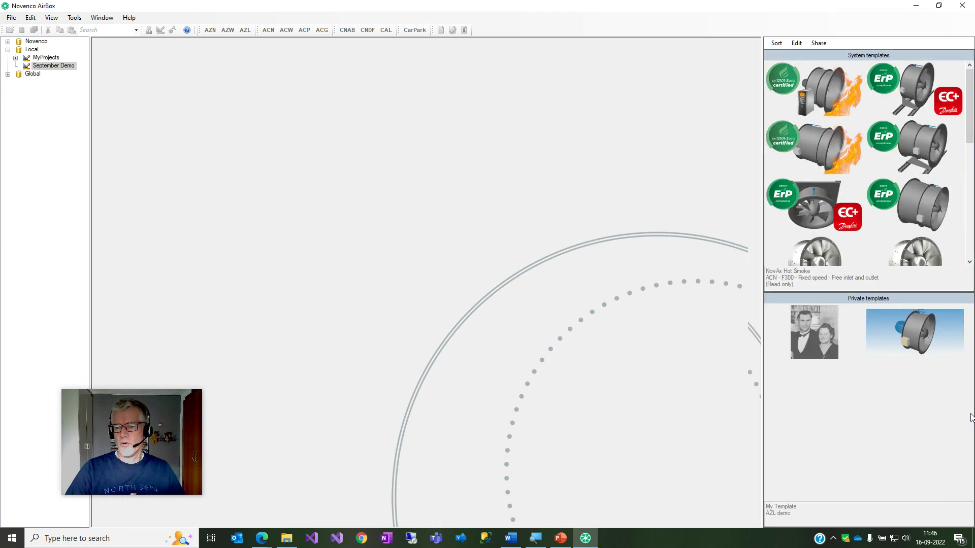
double_click(817, 339)
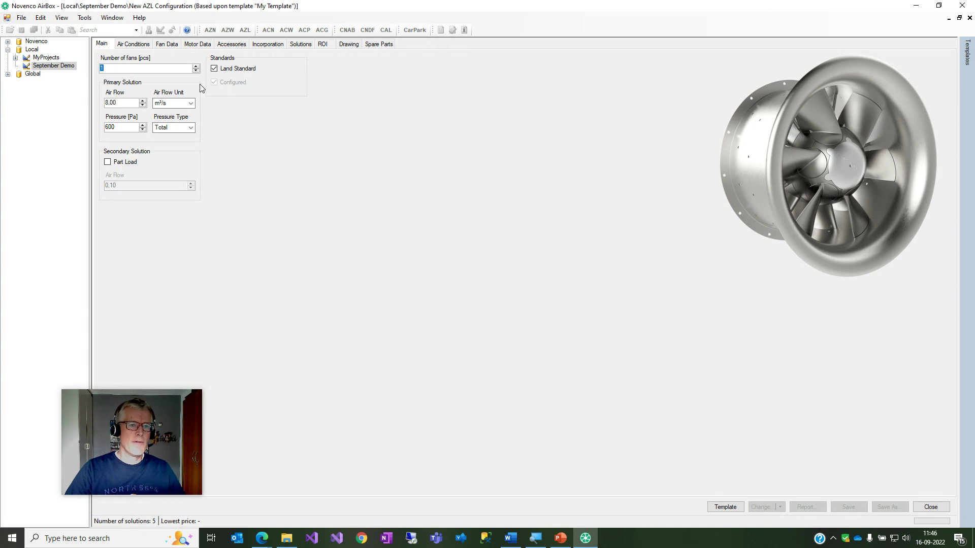
click(236, 47)
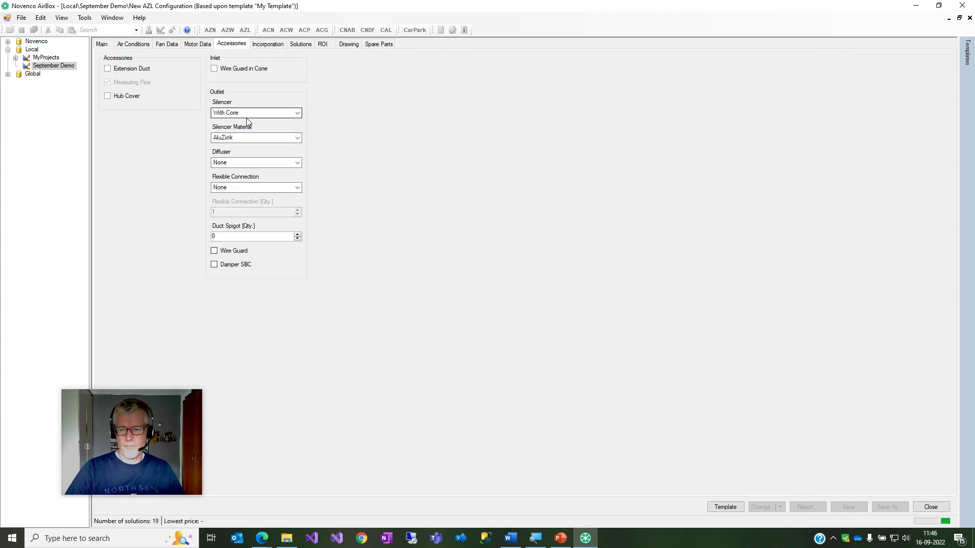
click(930, 507)
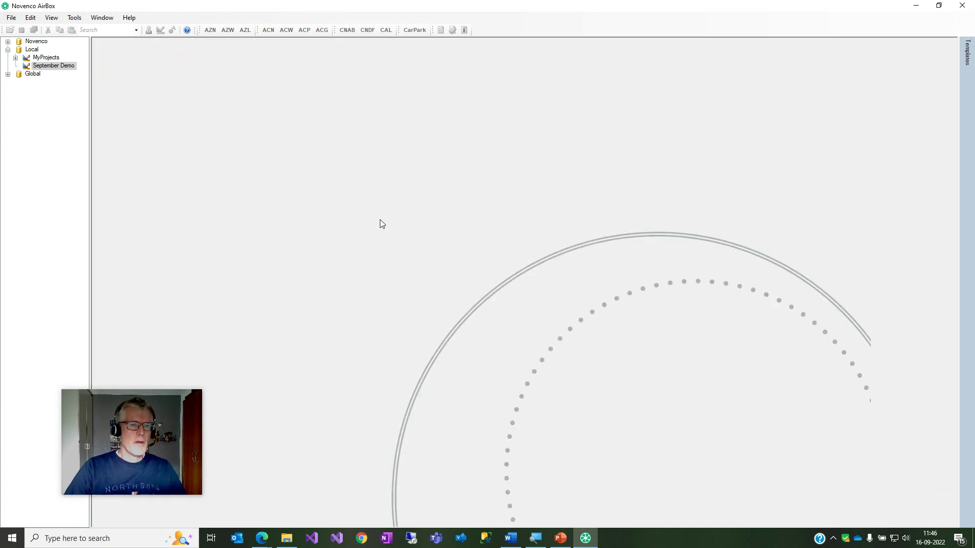
mouse_move(964, 293)
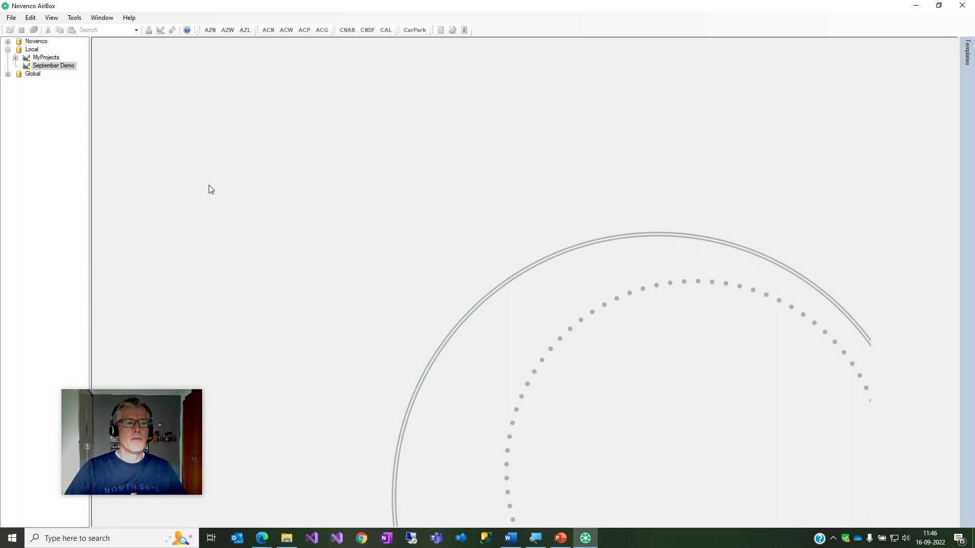
In the September Demo project, start a new AZL configuration with air flow 13,00 m³/s.
click(72, 89)
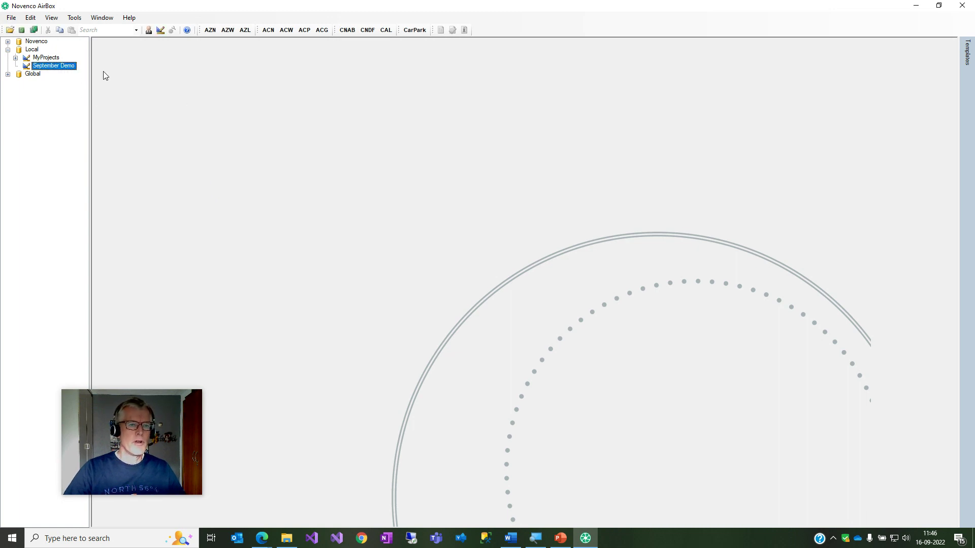
click(252, 31)
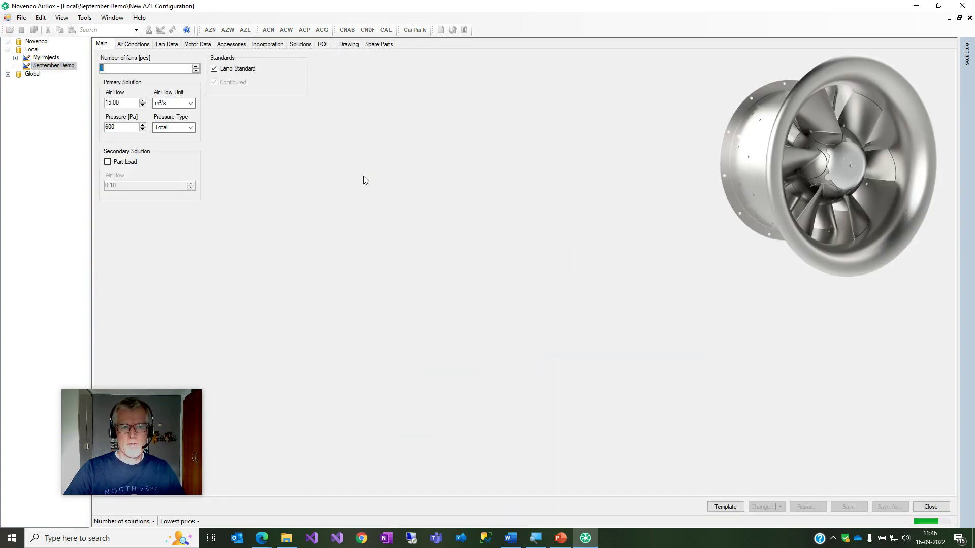
click(130, 103)
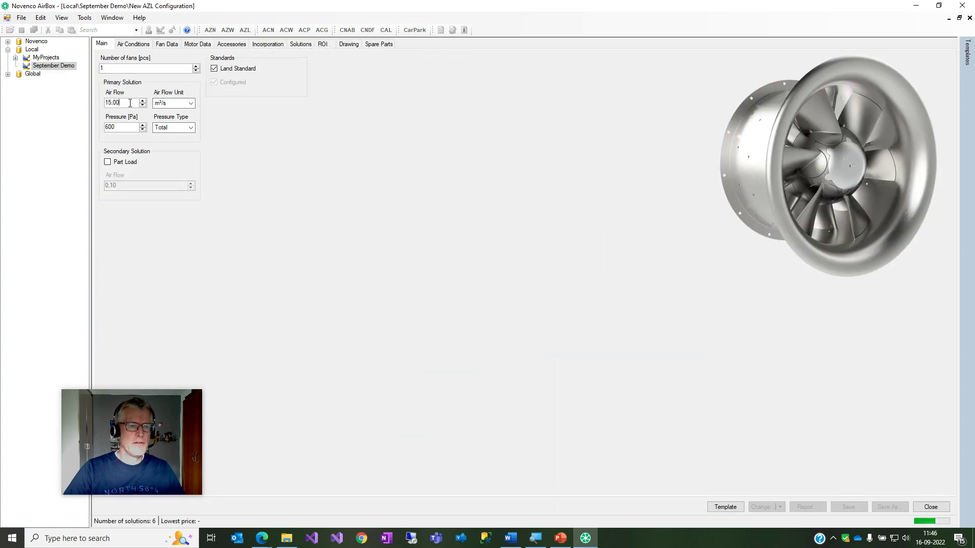
key(Down)
key(Down)
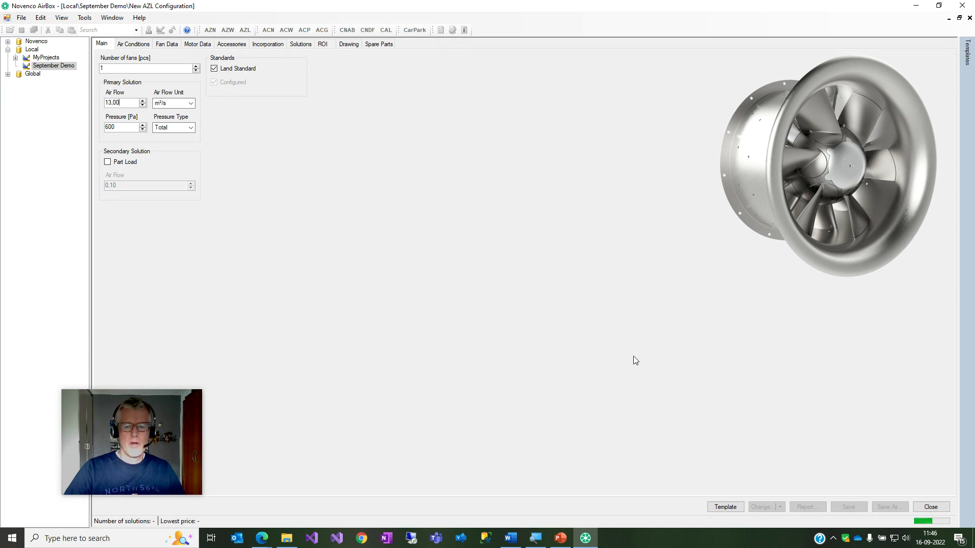
Save the configuration as the template New Template2 without a drawing, then close it.
click(729, 509)
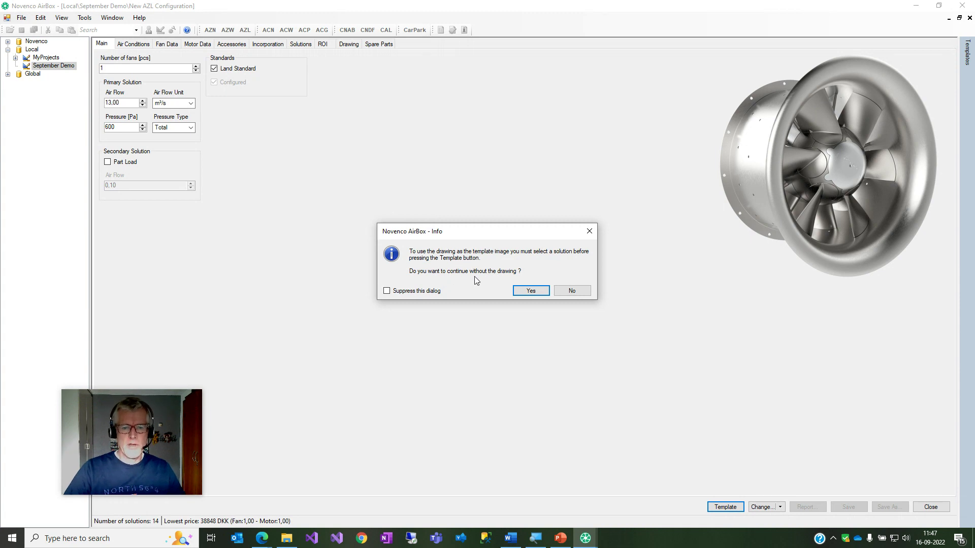
click(537, 292)
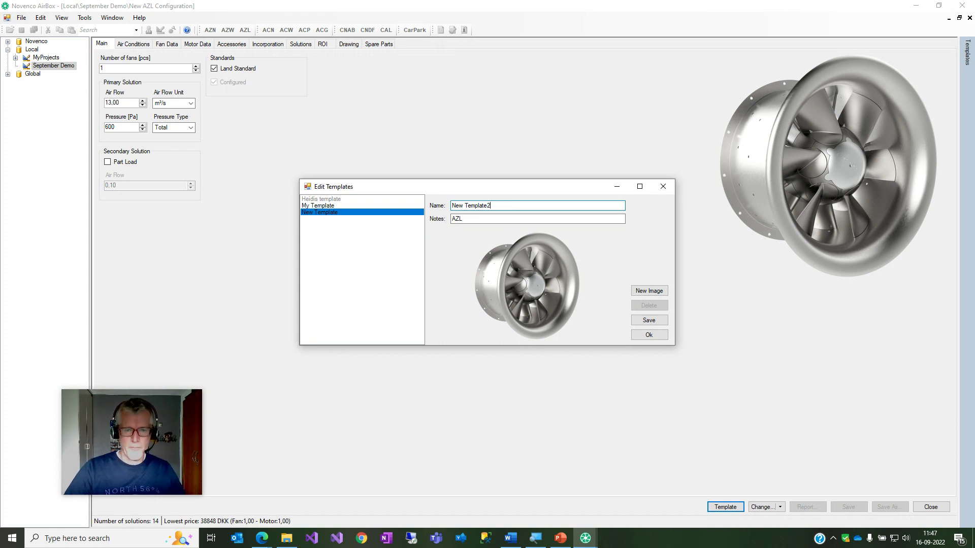
click(646, 335)
click(526, 286)
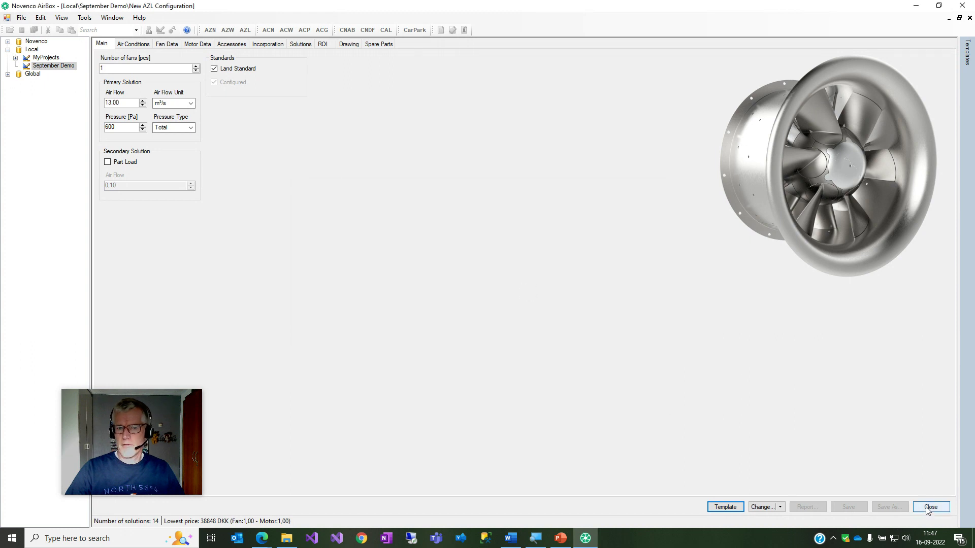
click(929, 509)
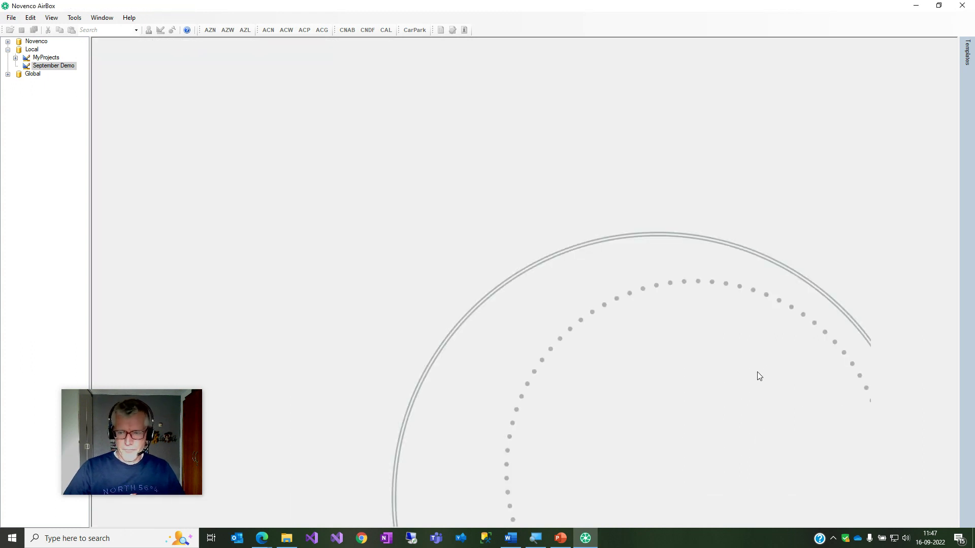
Sort the system templates by most recent, then back to most often used.
mouse_move(968, 336)
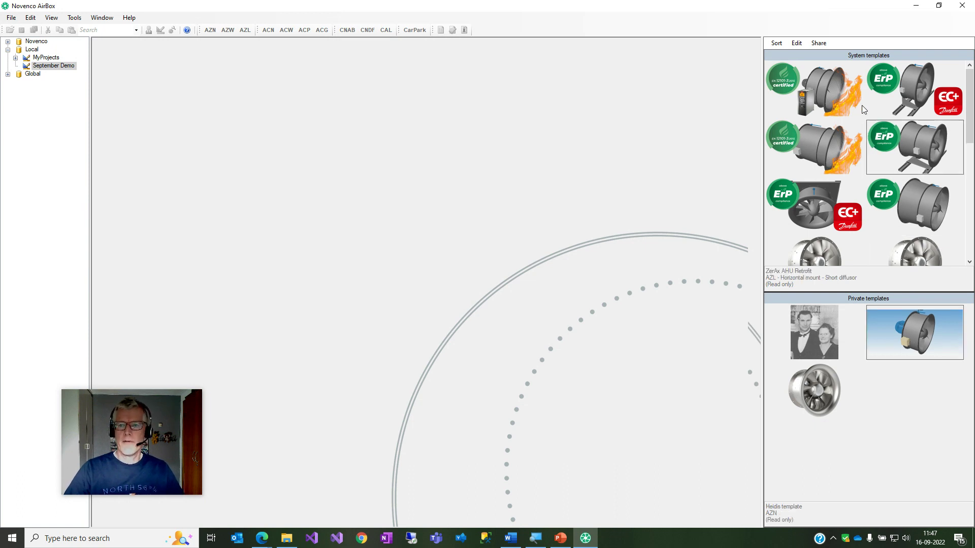
click(777, 44)
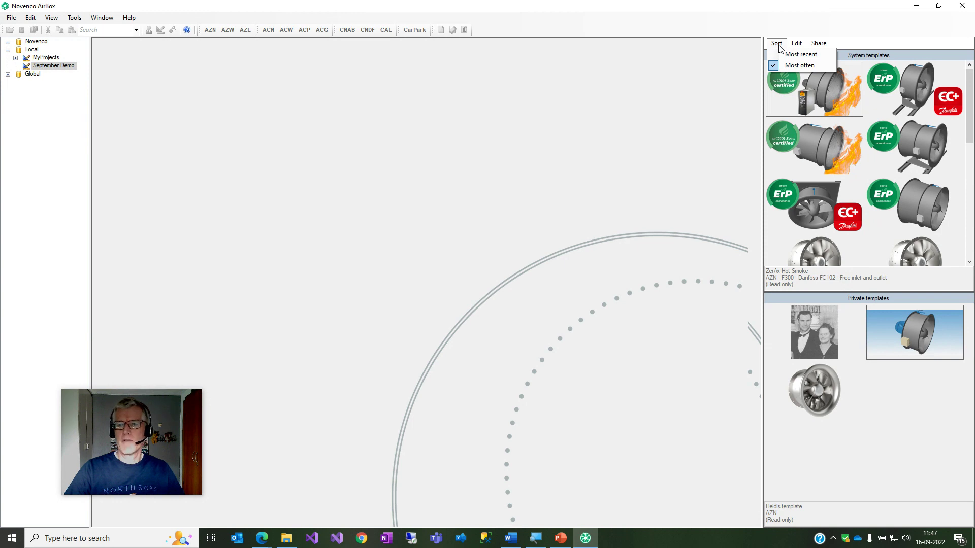
click(801, 54)
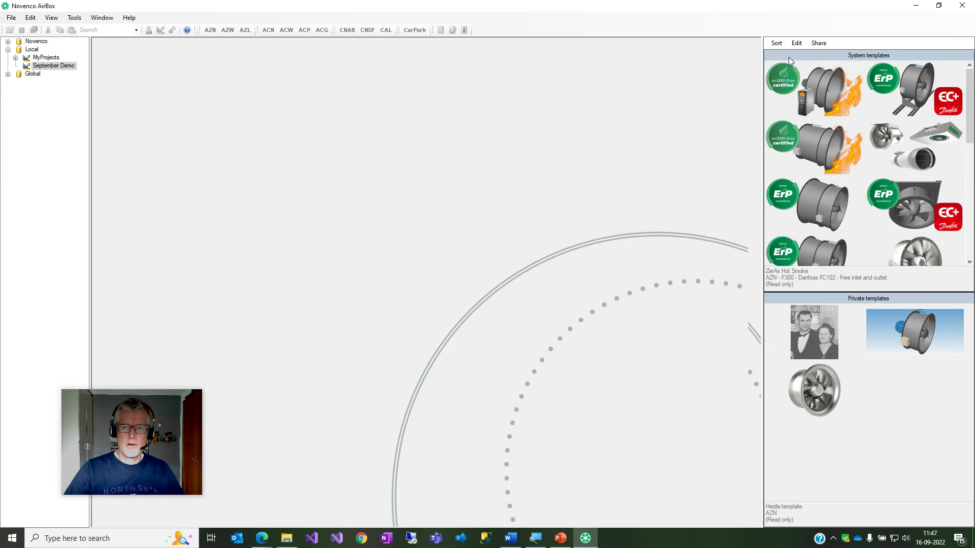
click(776, 44)
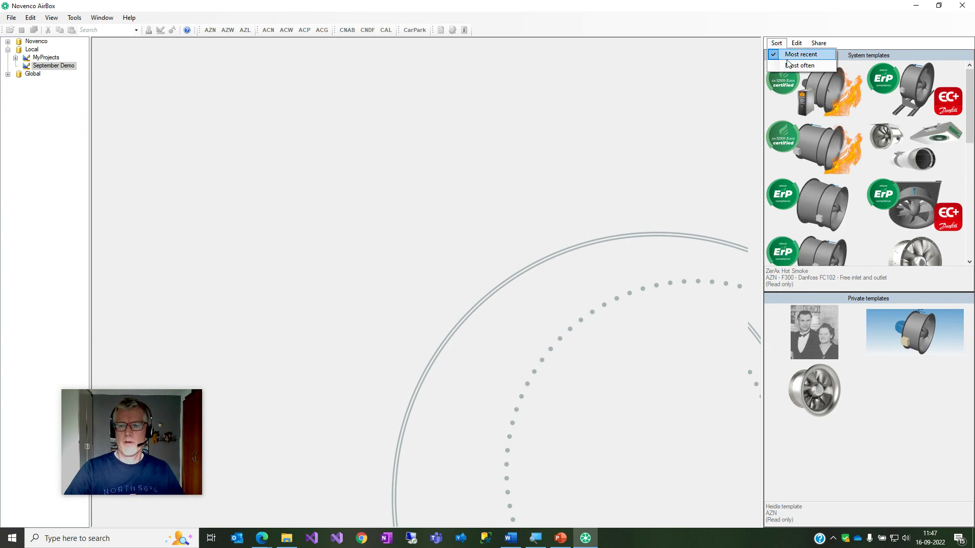
click(819, 68)
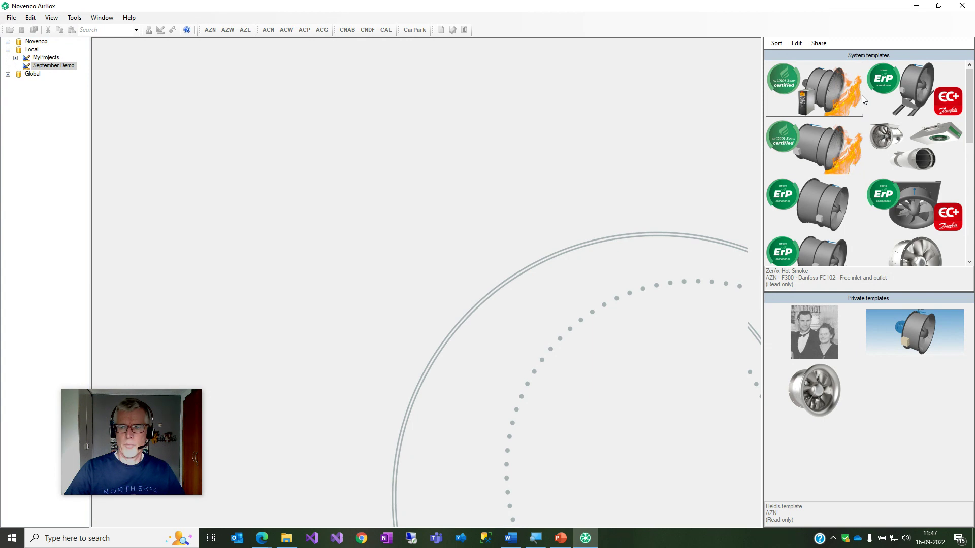
Select the blue fan, AHU Vertical and ZerAx Hot Smoke templates in turn.
click(871, 318)
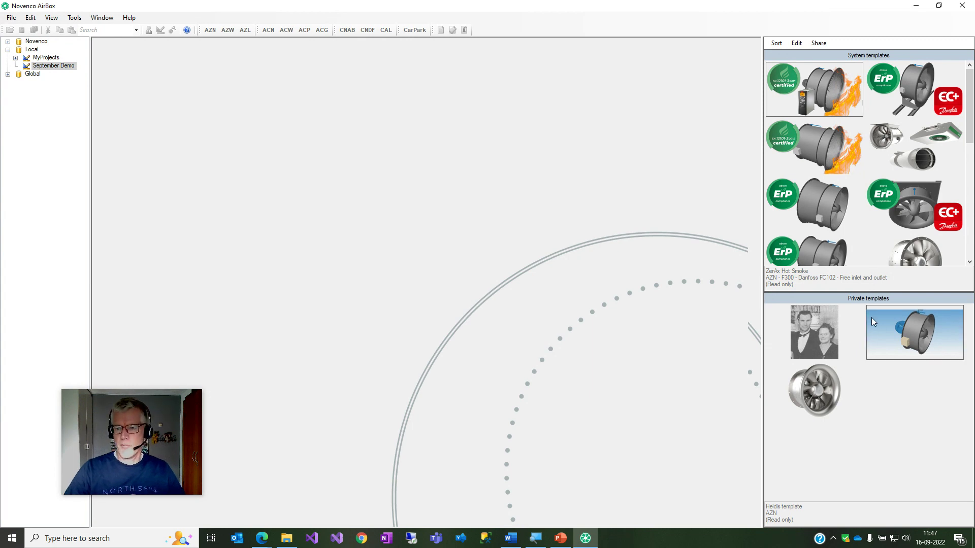
click(878, 187)
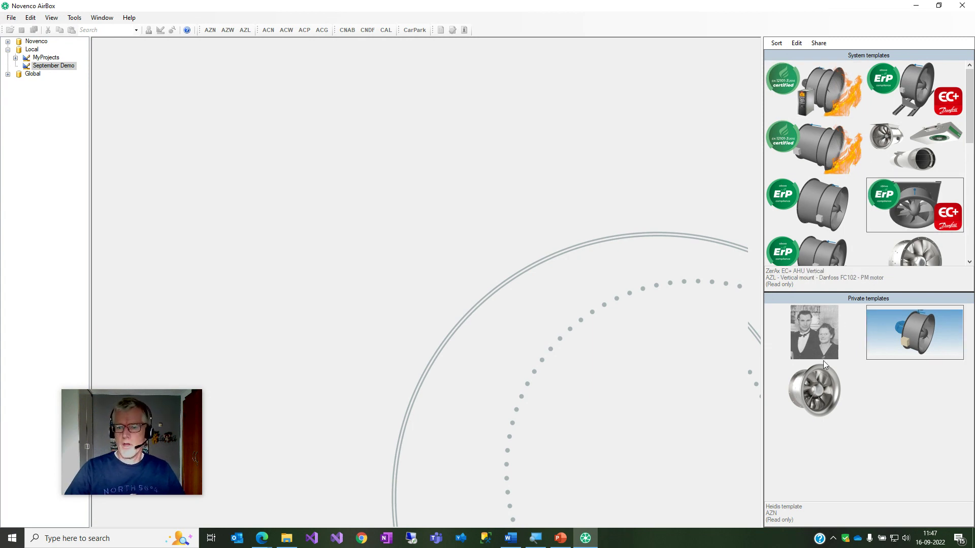
click(801, 72)
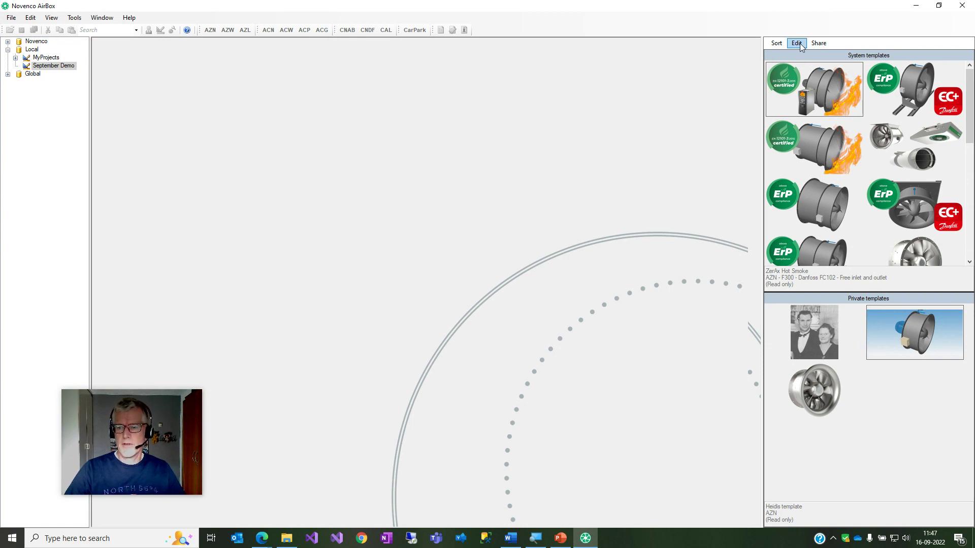
In the private template editor, delete New Template2 and confirm with Ok.
click(800, 43)
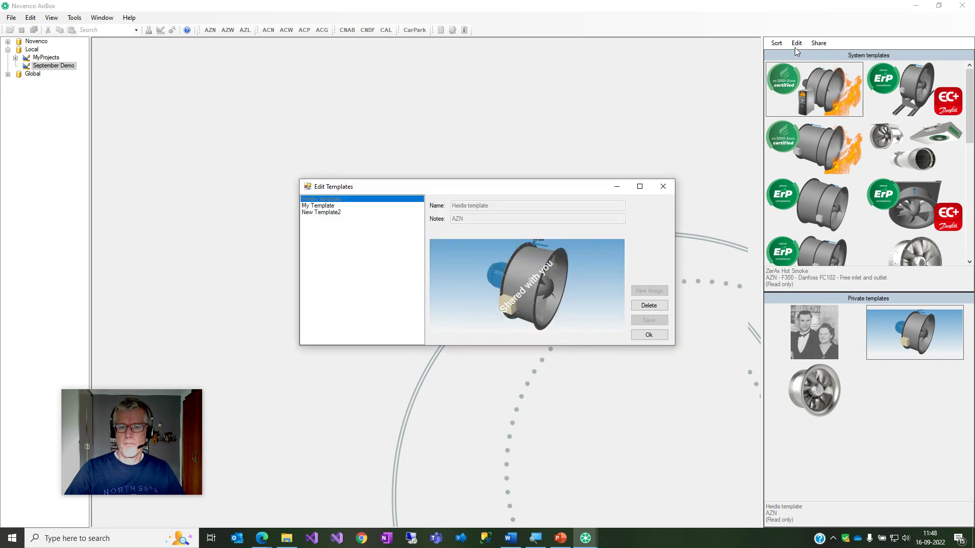
click(332, 206)
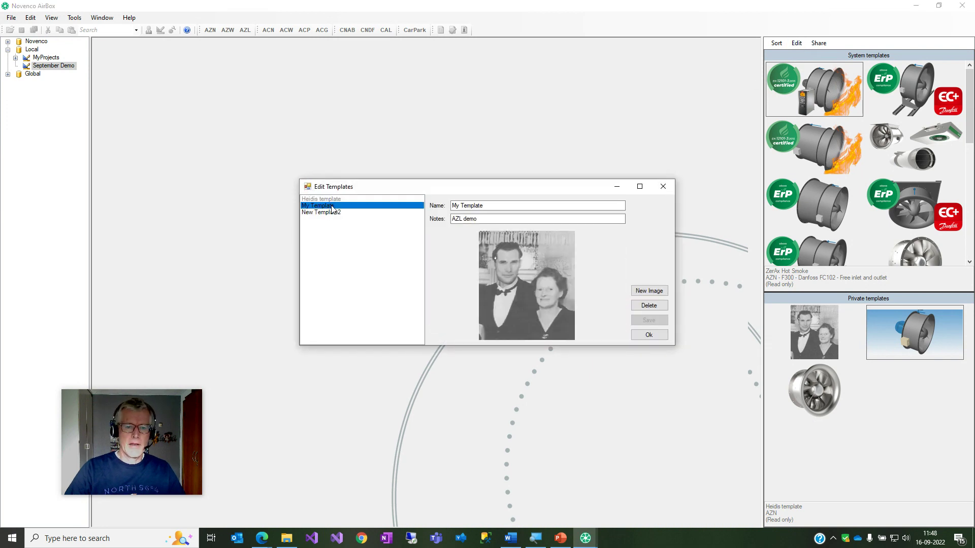
click(323, 214)
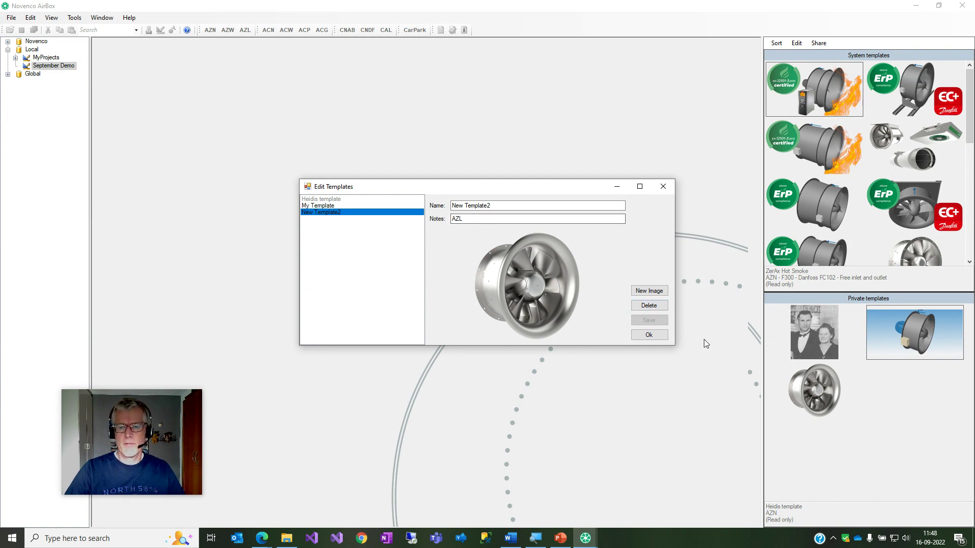
click(649, 306)
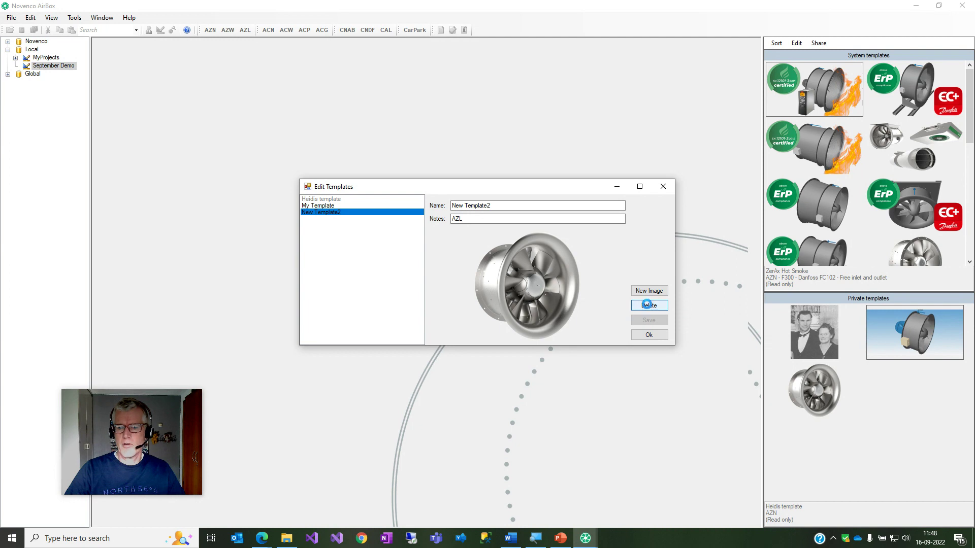
click(648, 335)
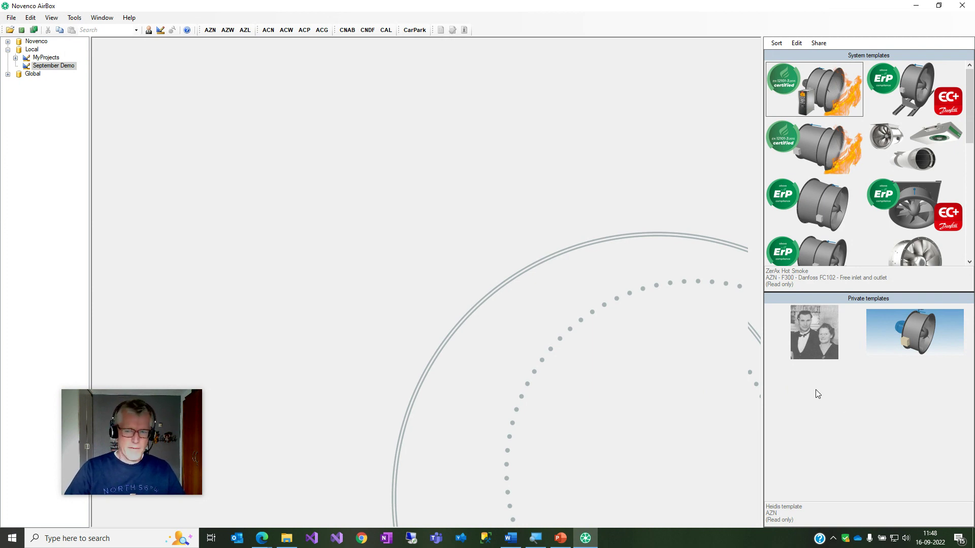
click(817, 347)
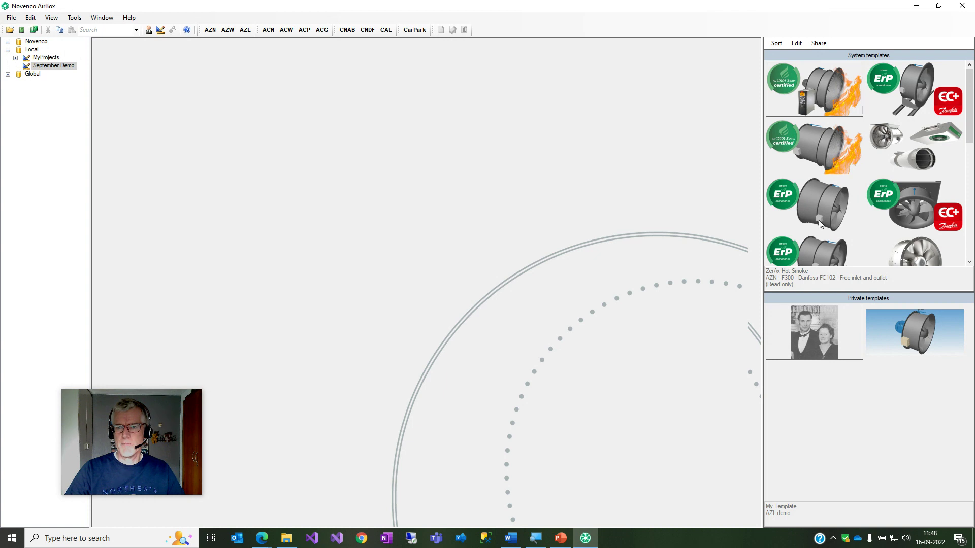
click(815, 44)
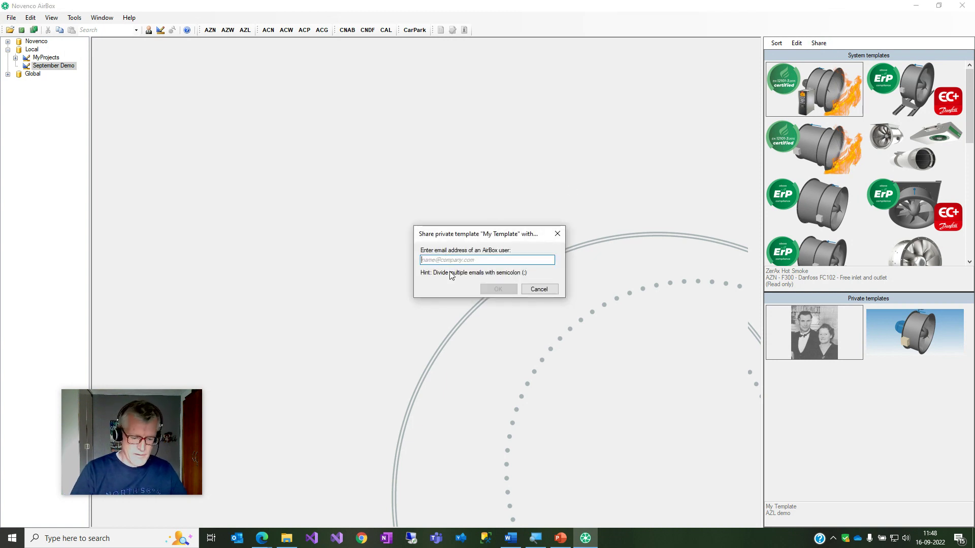
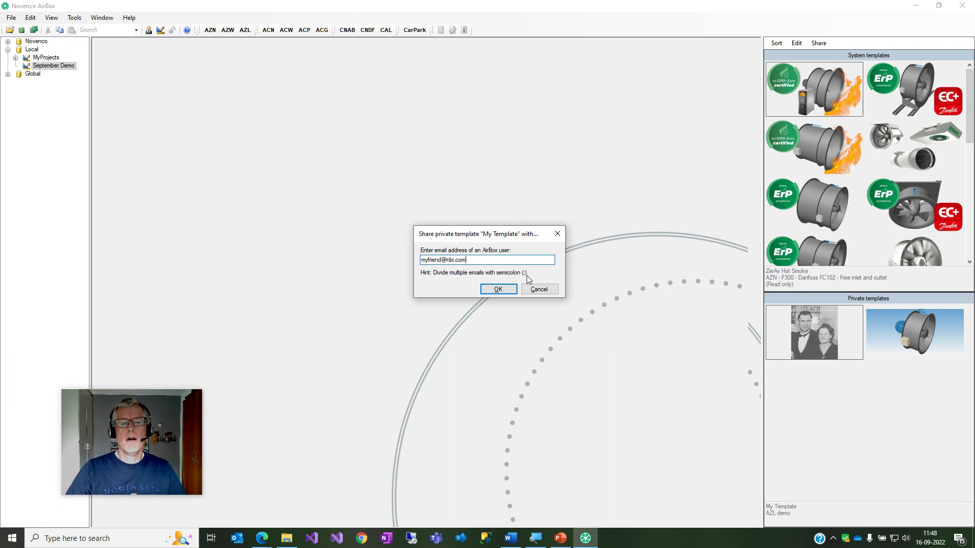
click(509, 293)
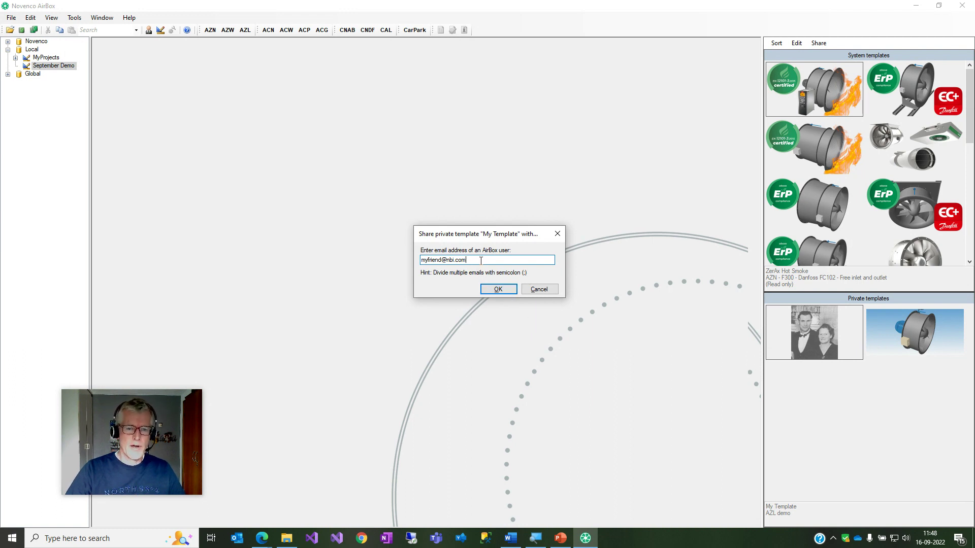
click(539, 289)
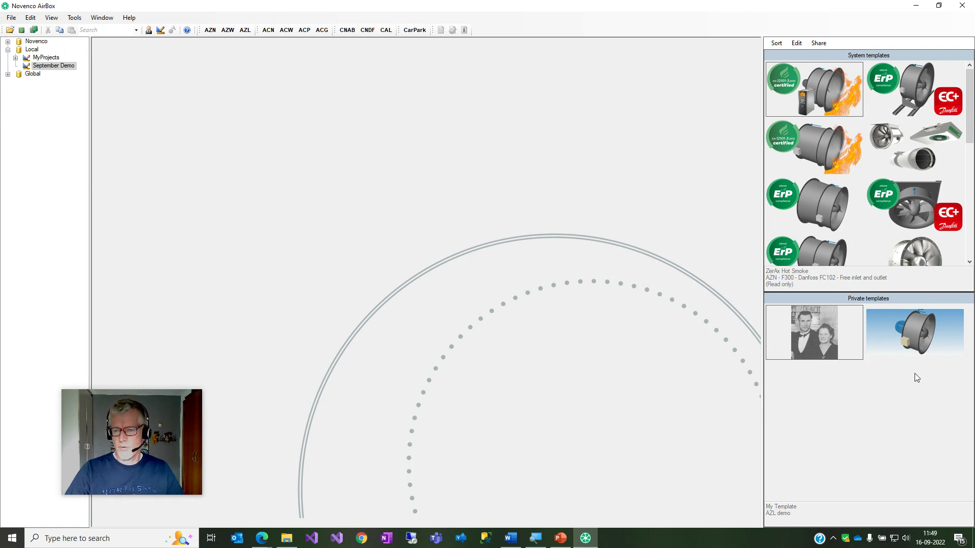
click(922, 319)
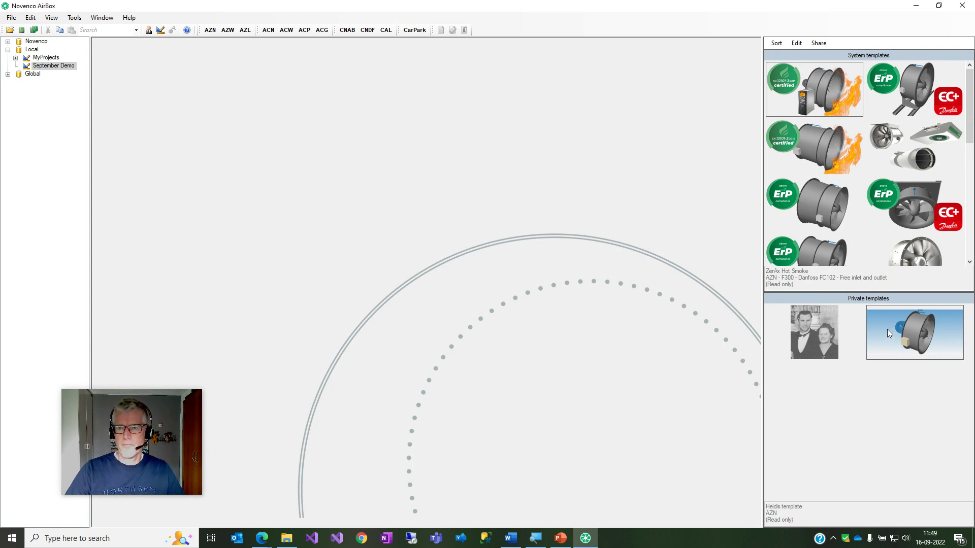
click(798, 43)
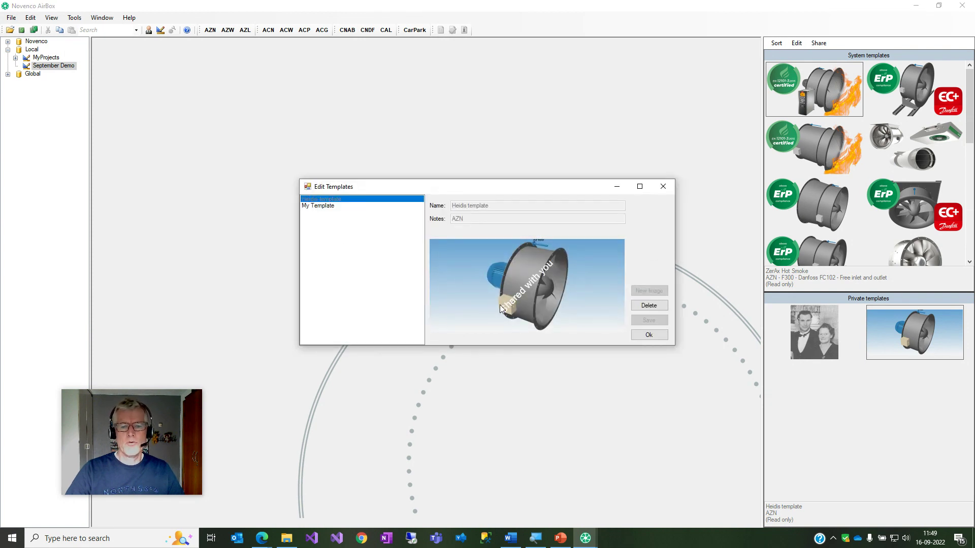
click(331, 208)
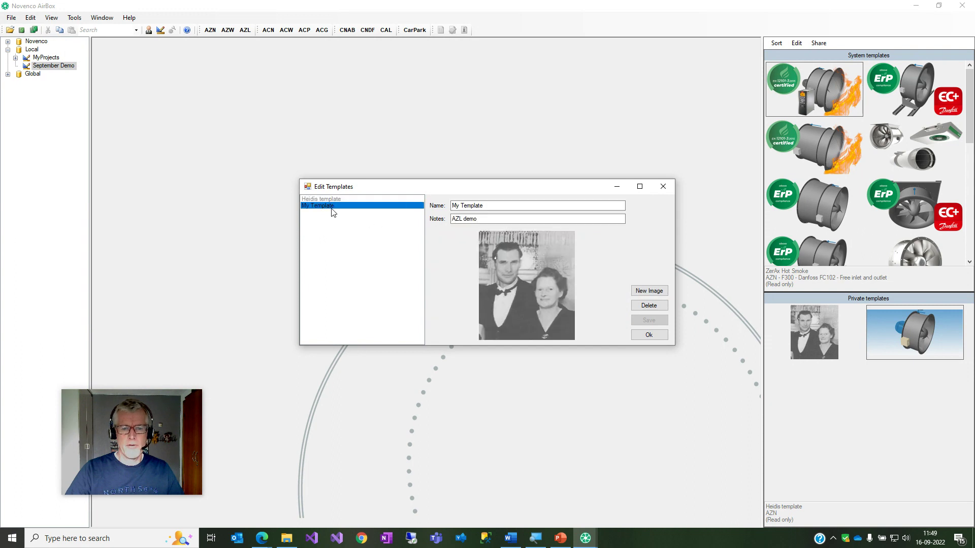
click(330, 200)
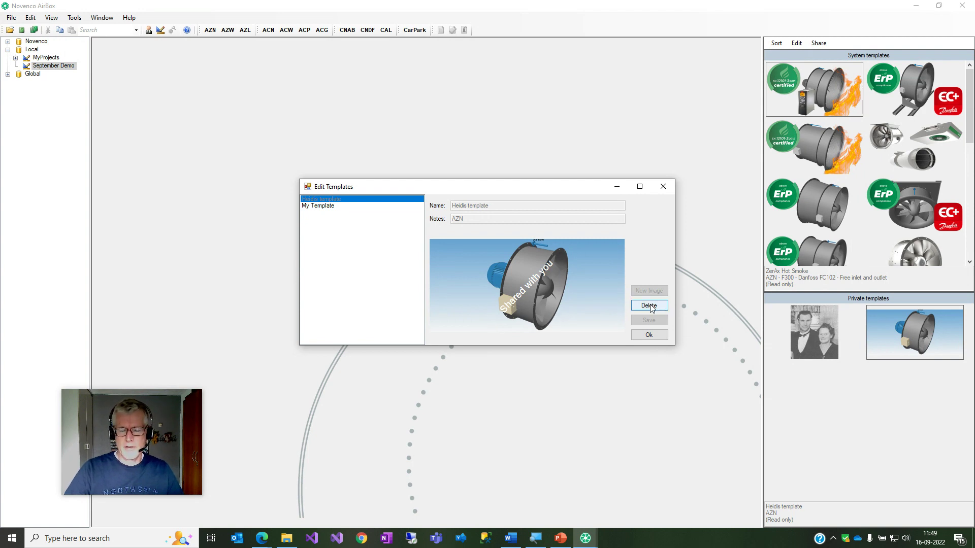
click(656, 335)
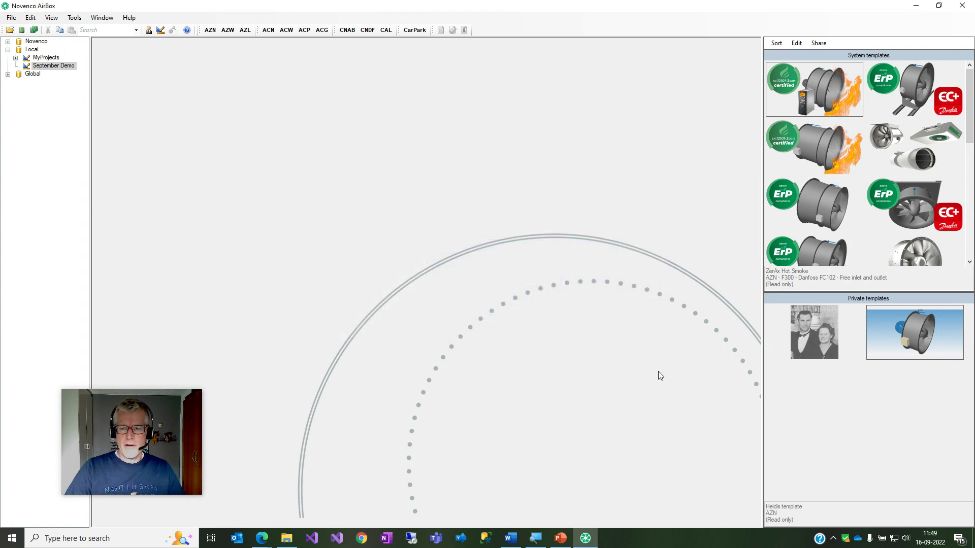